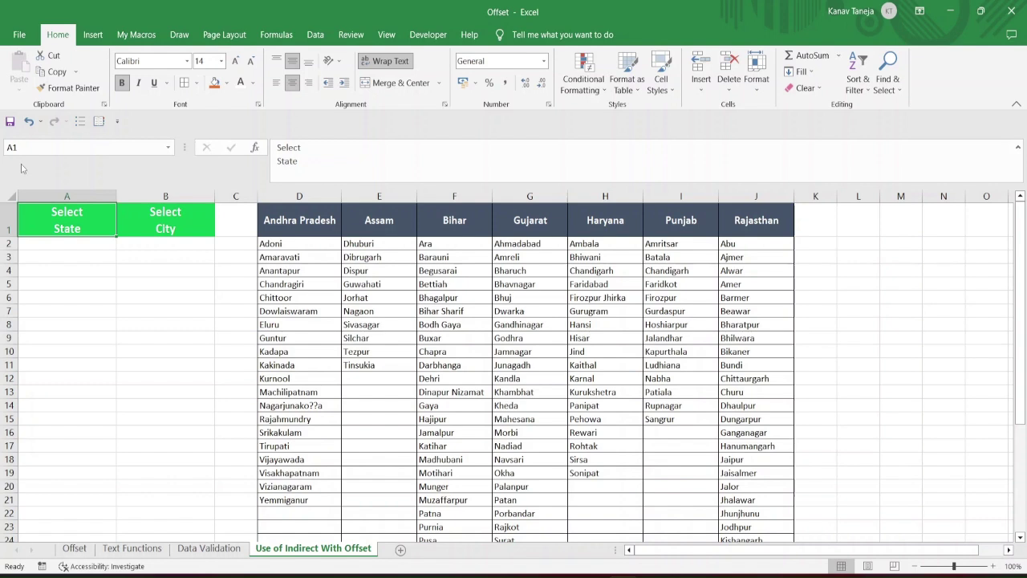
left_click(76, 244)
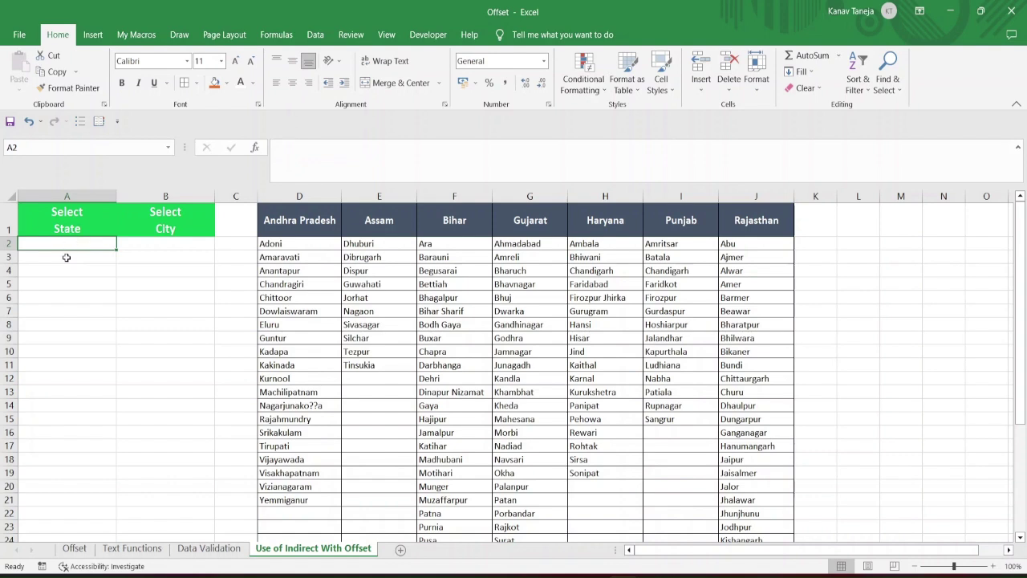
left_click_drag(273, 233, 803, 243)
left_click(167, 244)
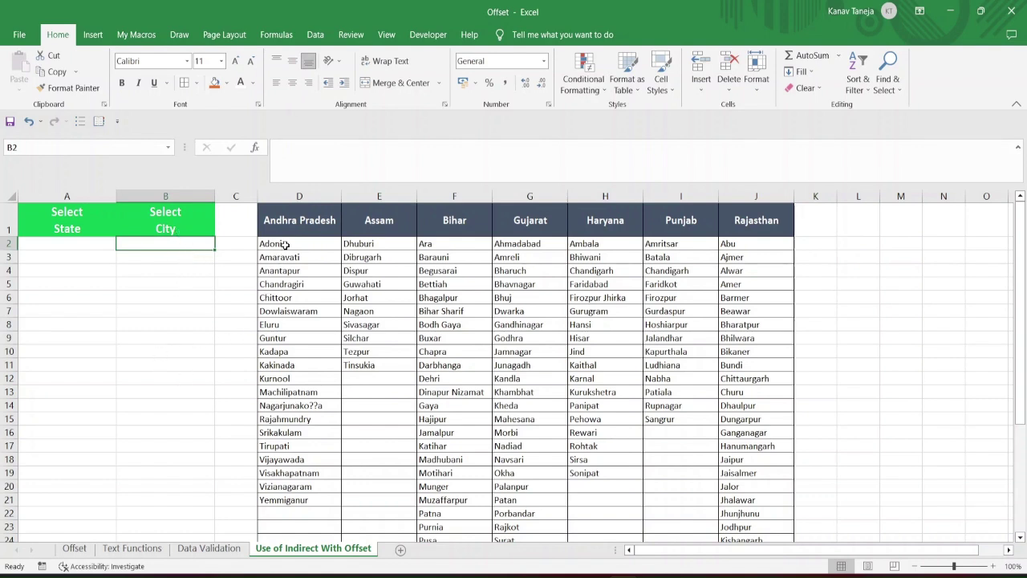
left_click(65, 241)
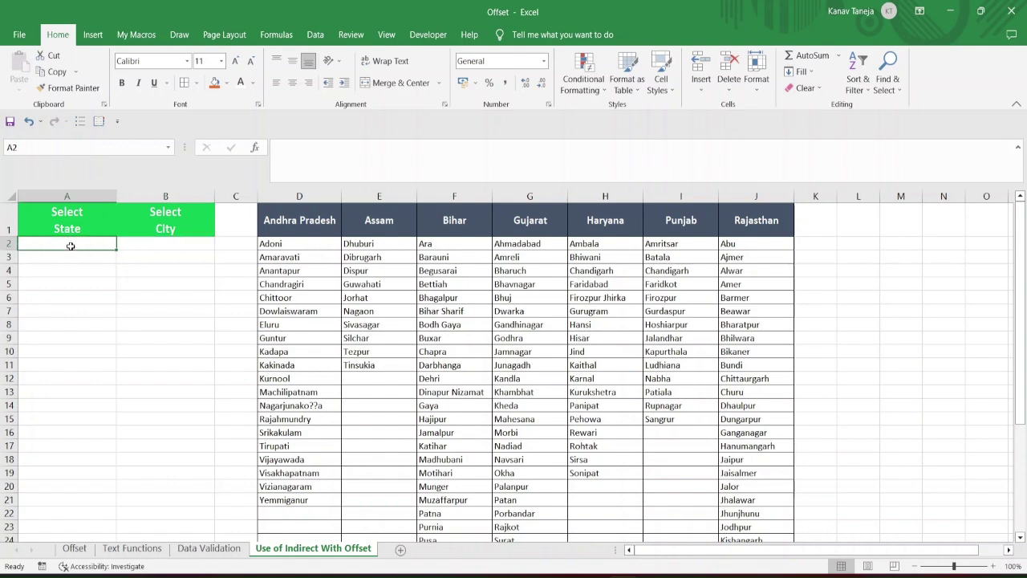
left_click_drag(285, 218, 763, 222)
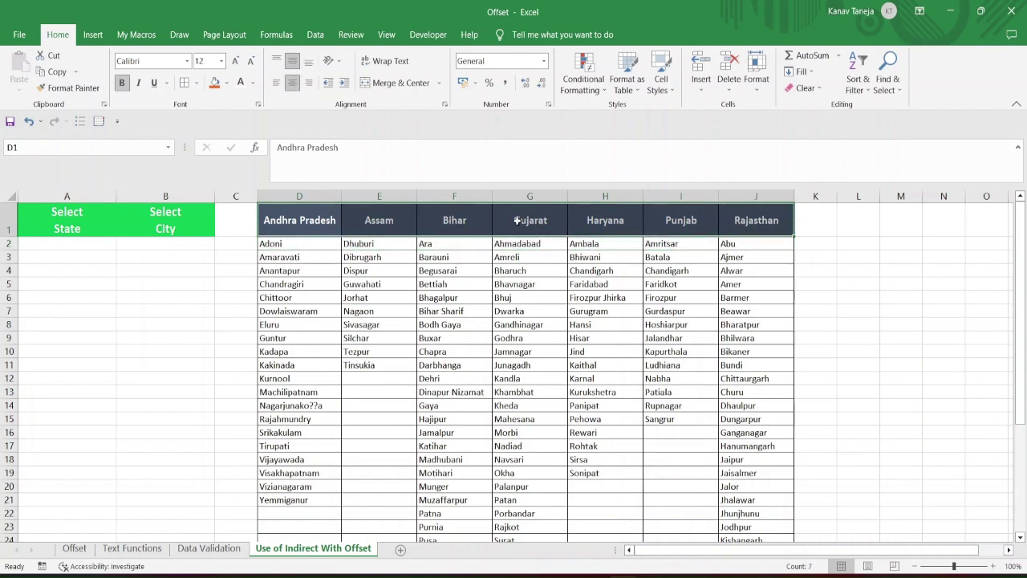
Apply list data validation to the whole Select State column, using the state headers in =$D$1:$J$1 as the source
left_click(69, 196)
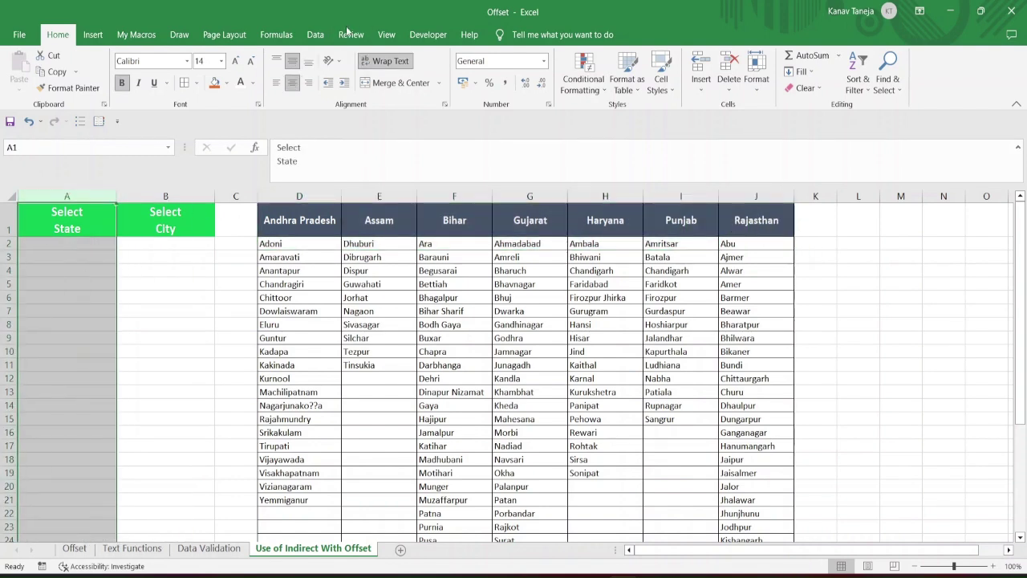
left_click(320, 42)
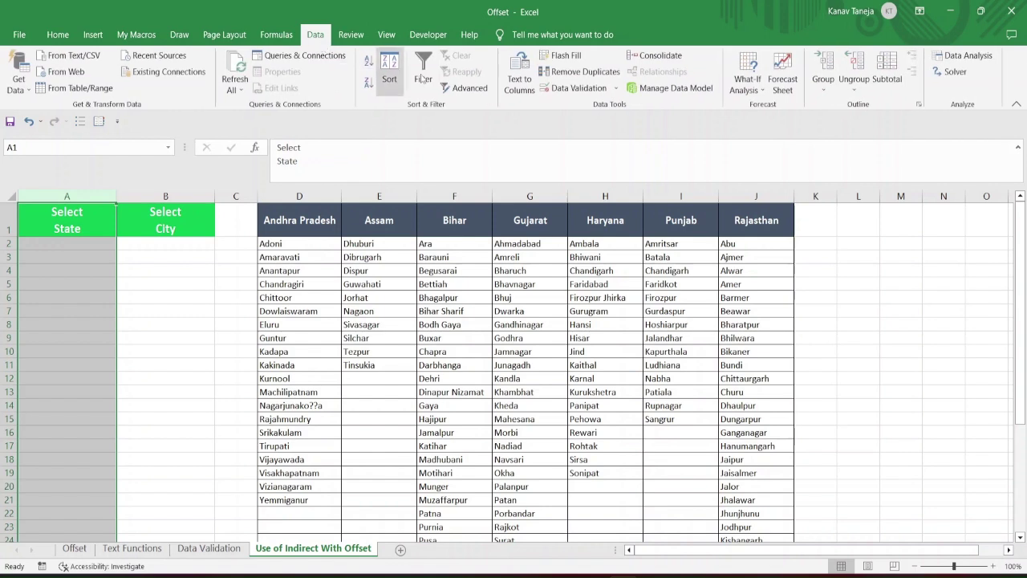
left_click(560, 103)
left_click(317, 228)
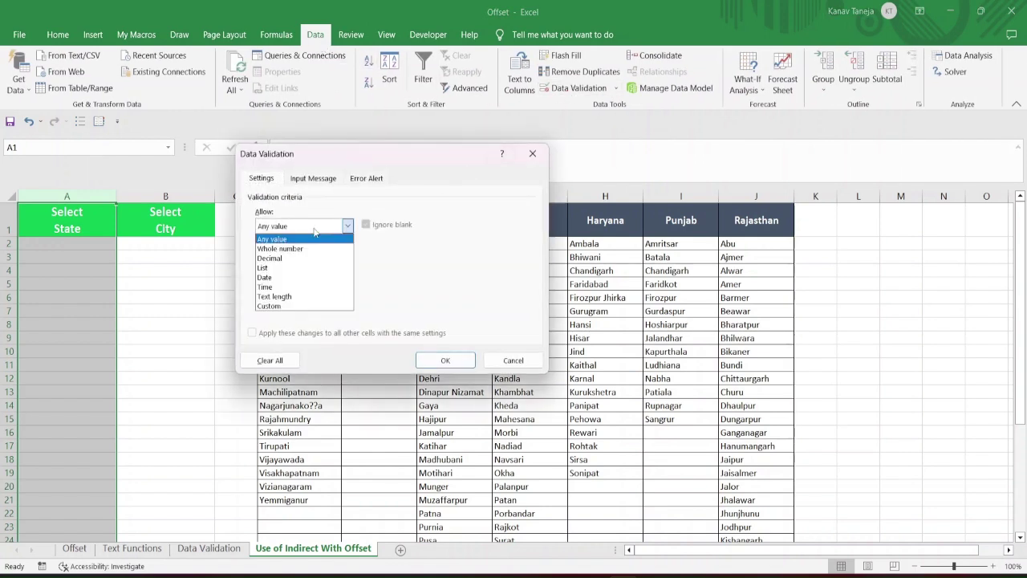
left_click(291, 271)
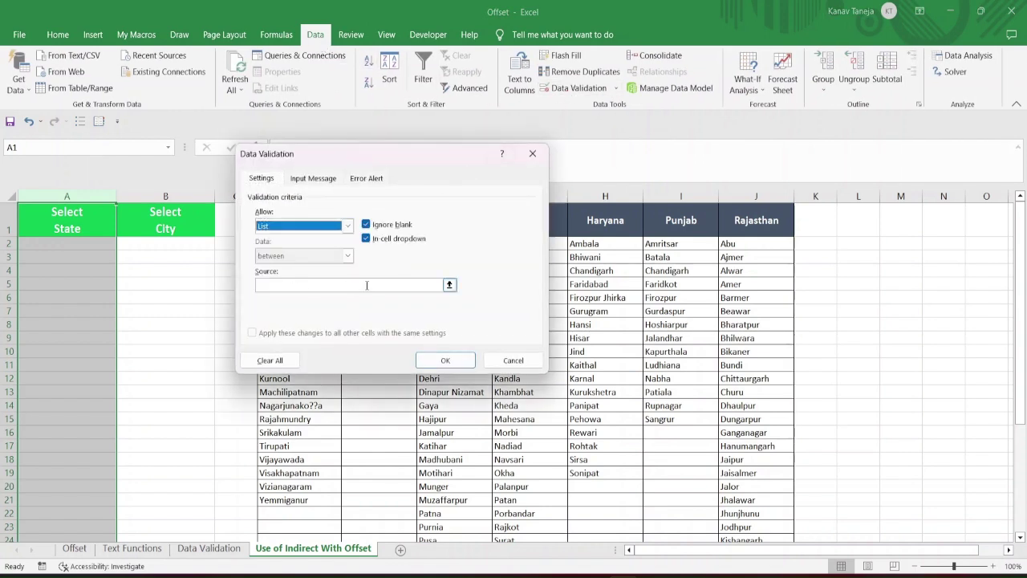
left_click(450, 284)
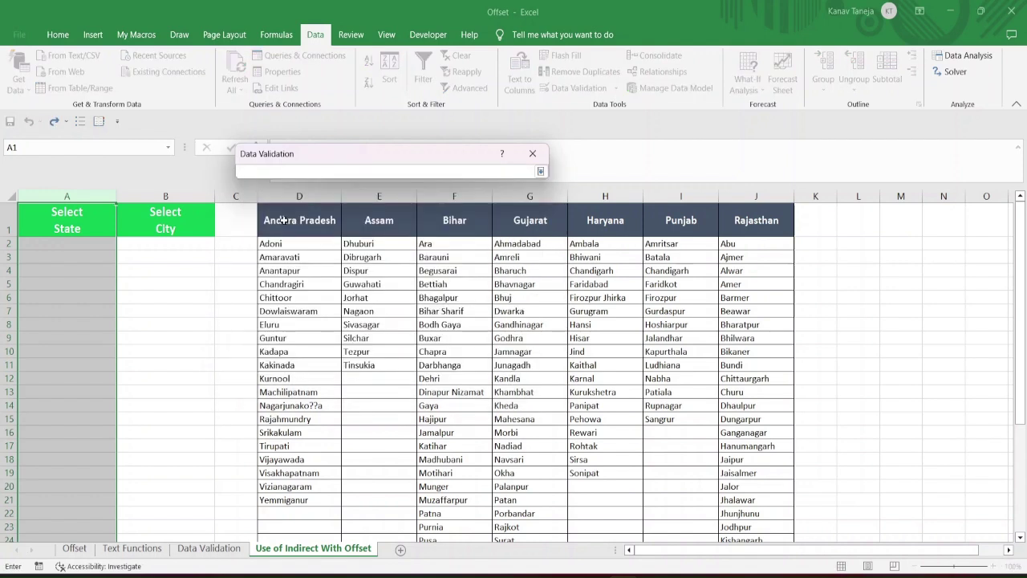
left_click_drag(301, 217, 726, 221)
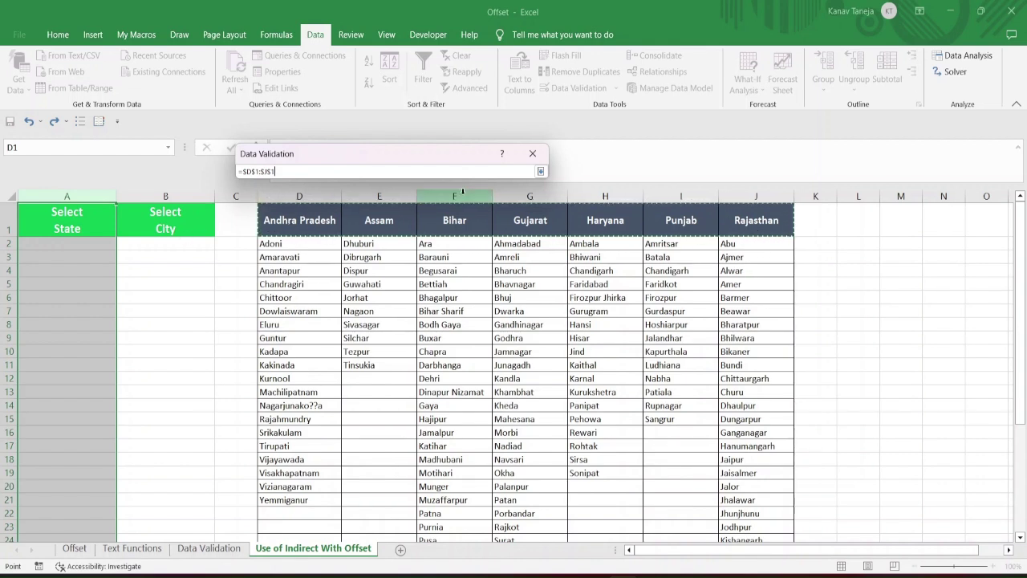
left_click(540, 172)
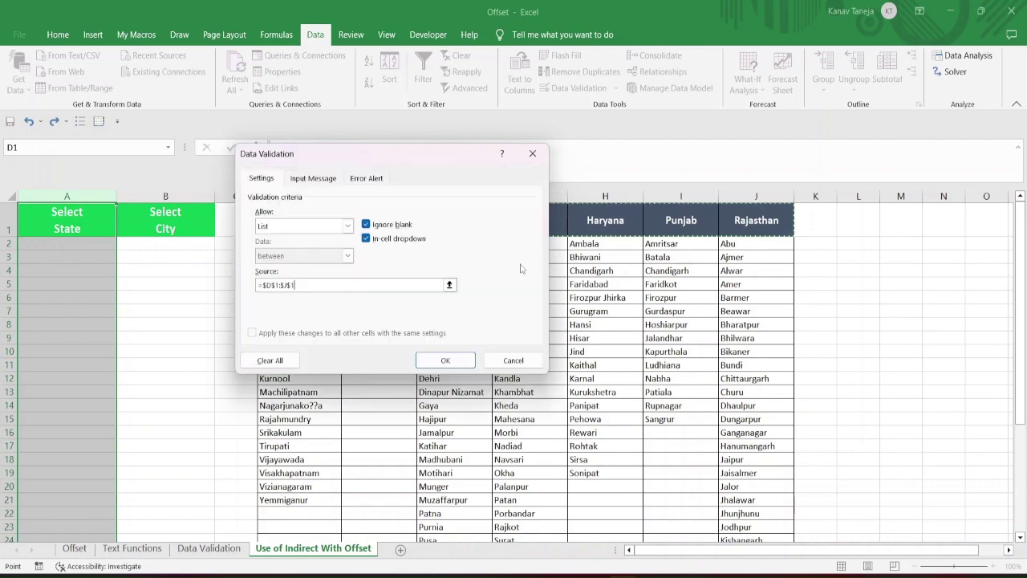
left_click(447, 366)
Choose Haryana from the state dropdown in cell A2
left_click(95, 242)
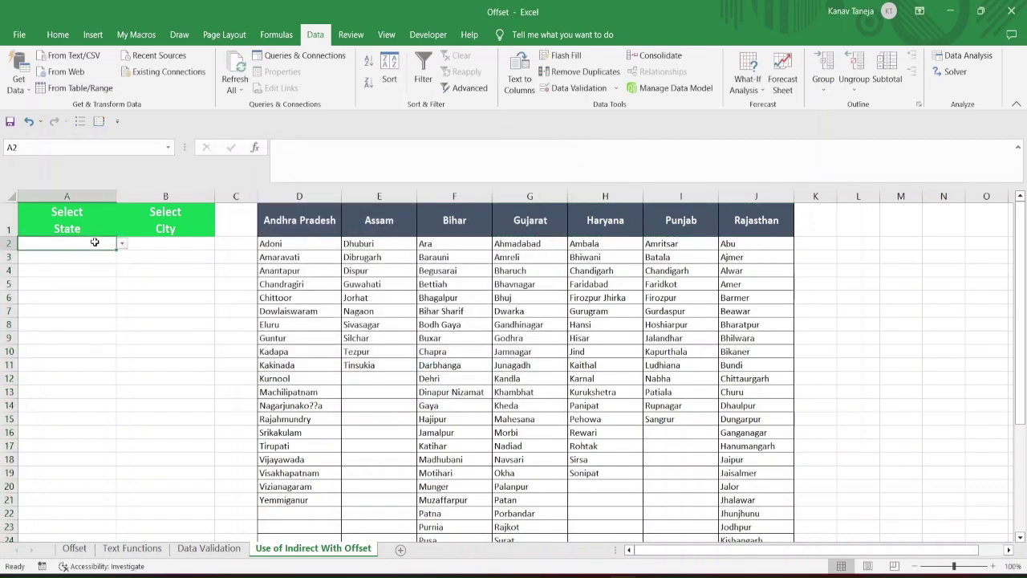
key("alt+Down")
key("Down")
key("Down")
key("Down")
key("Down")
key("Down")
key("Down")
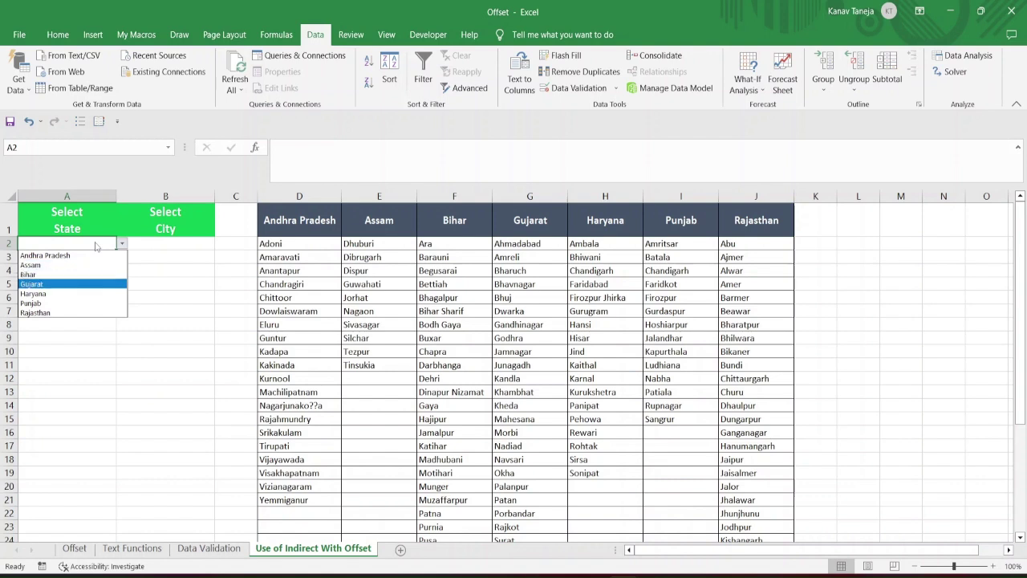
key("Up")
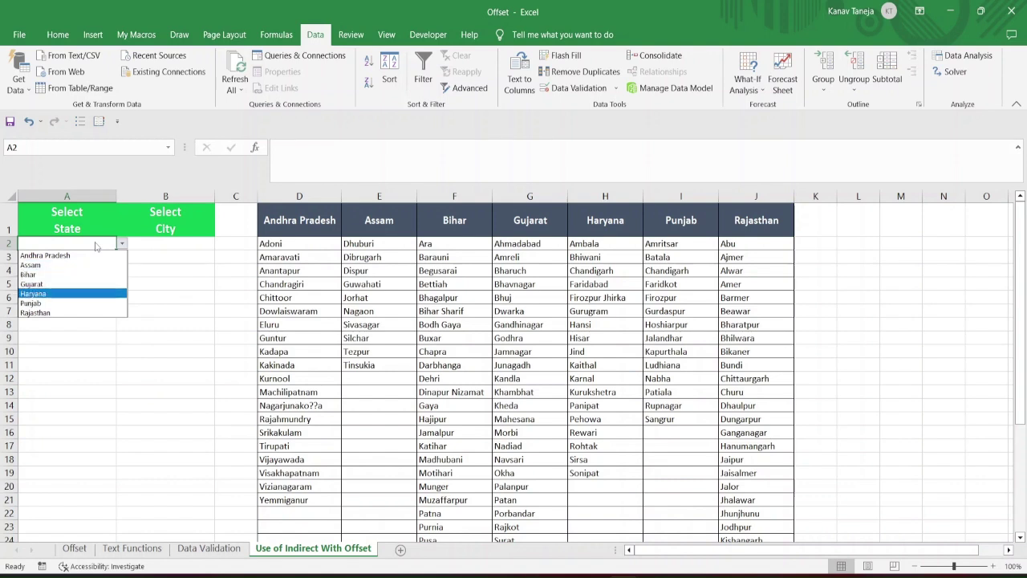
key("Return")
key("Return")
Choose Bihar from the state dropdown in cell A3
key("alt+Down")
key("Down")
key("Down")
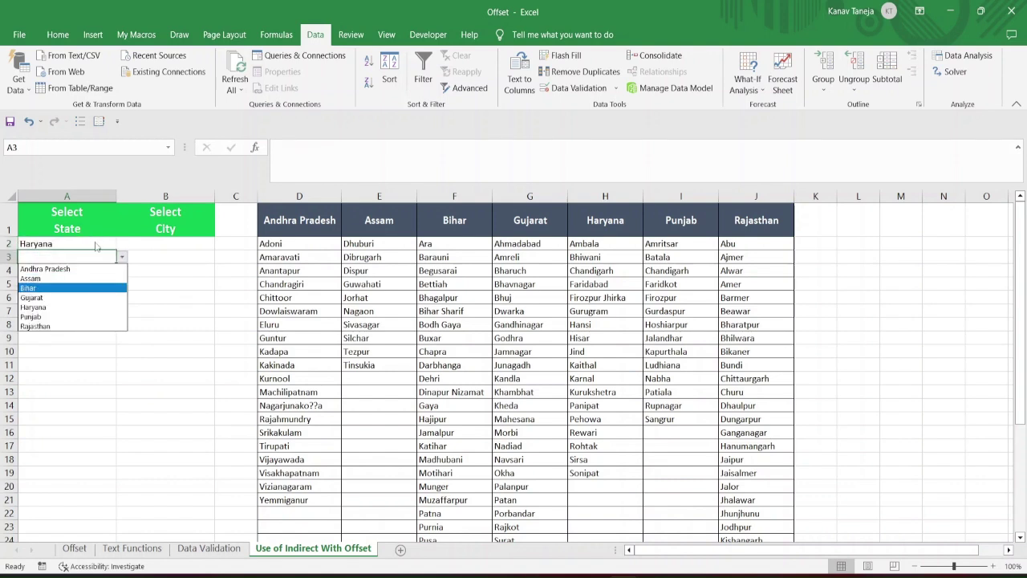
key("Return")
Examine which cities are listed under Haryana for the Select City cell B2
key("Up")
key("Right")
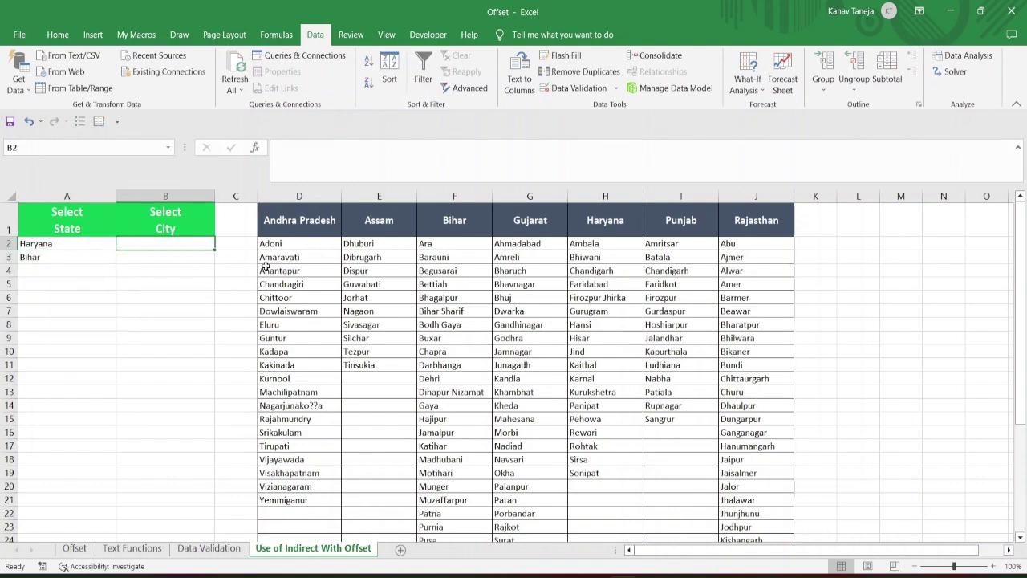
left_click(38, 245)
left_click(618, 206)
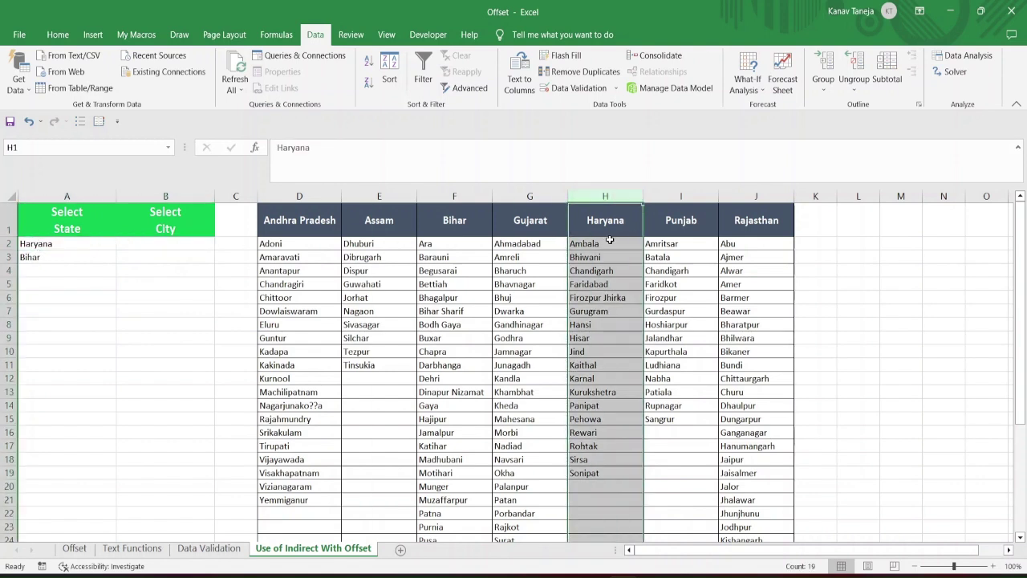
left_click(606, 245)
left_click(178, 244)
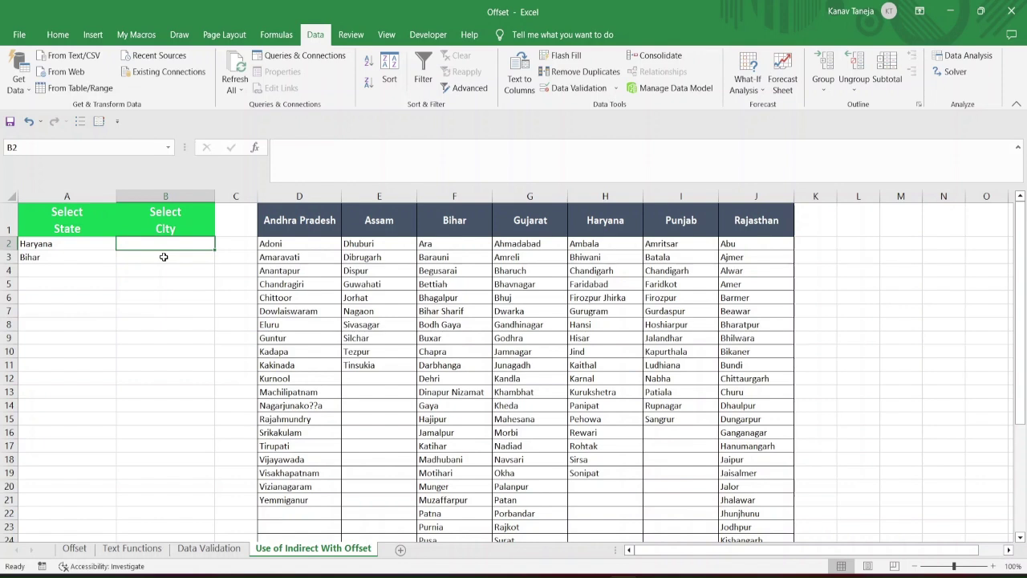
left_click(602, 246)
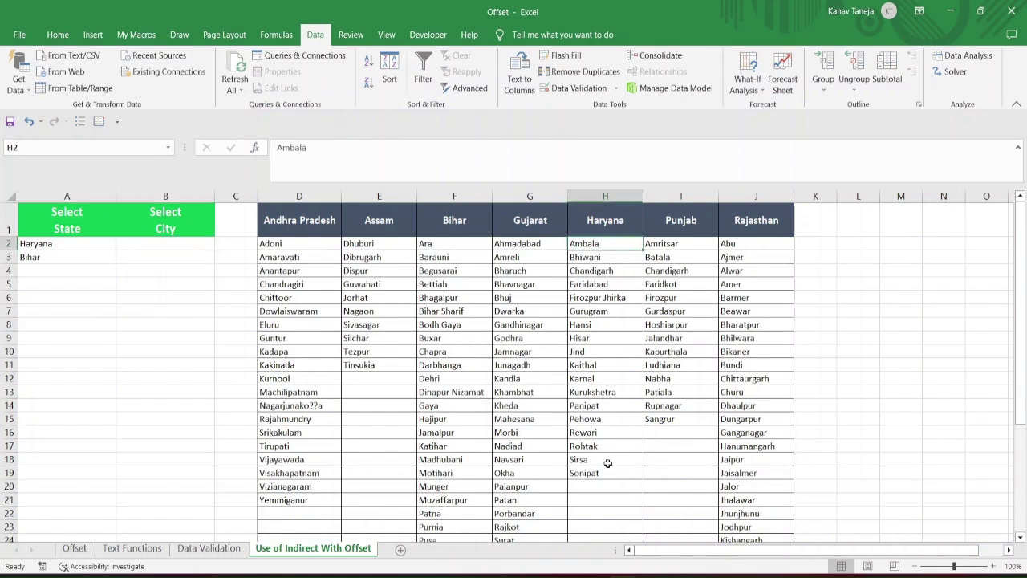
left_click_drag(607, 473, 598, 257)
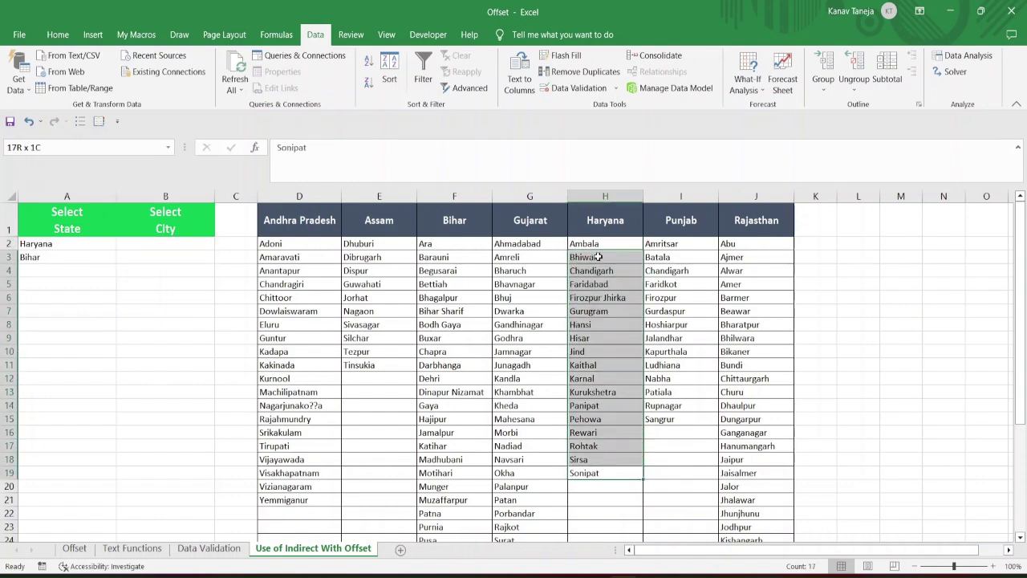
Set the state in cell A2 to Assam using its dropdown list
left_click(69, 244)
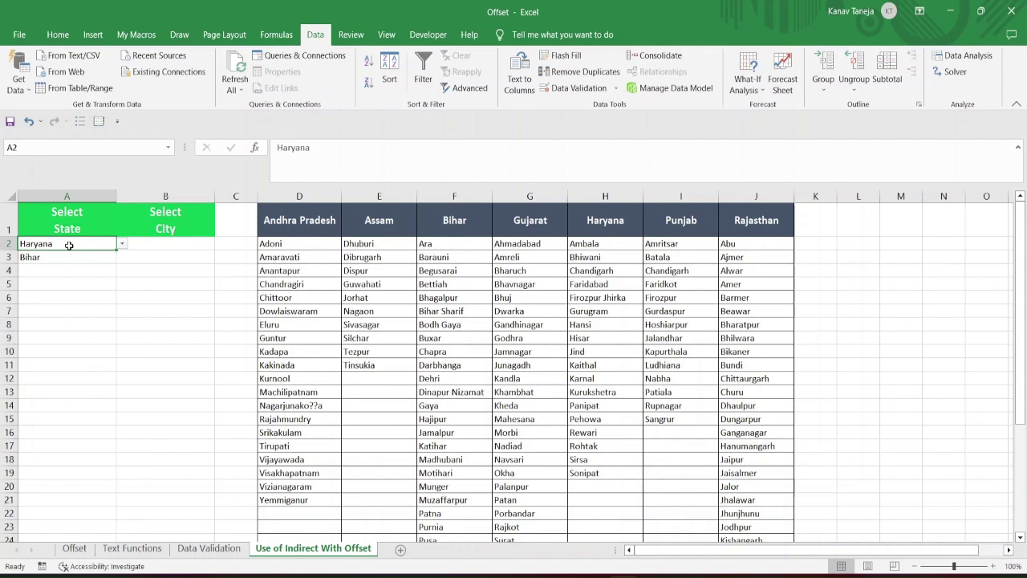
key("alt+Down")
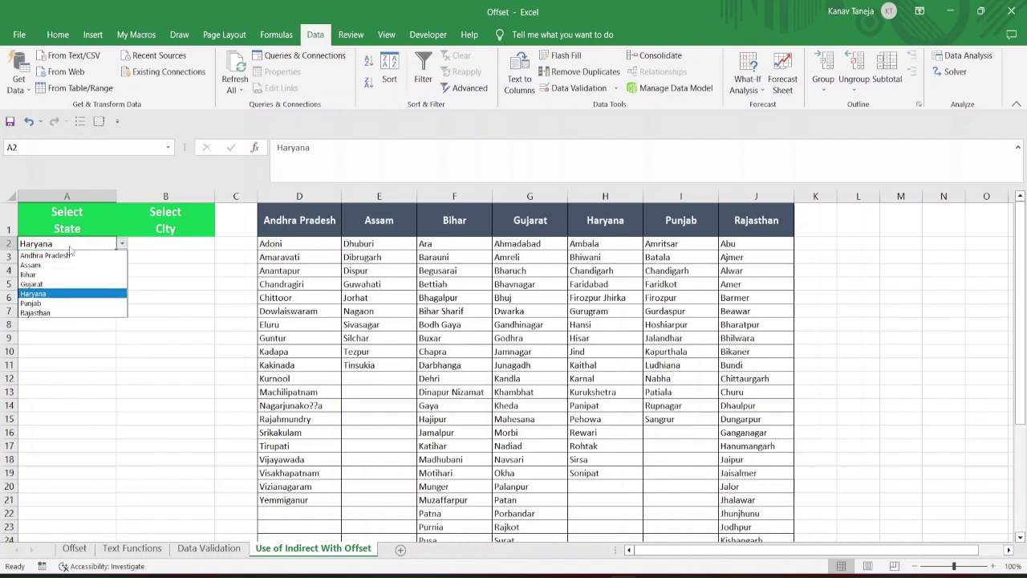
key("Up")
key("Up")
key("Up")
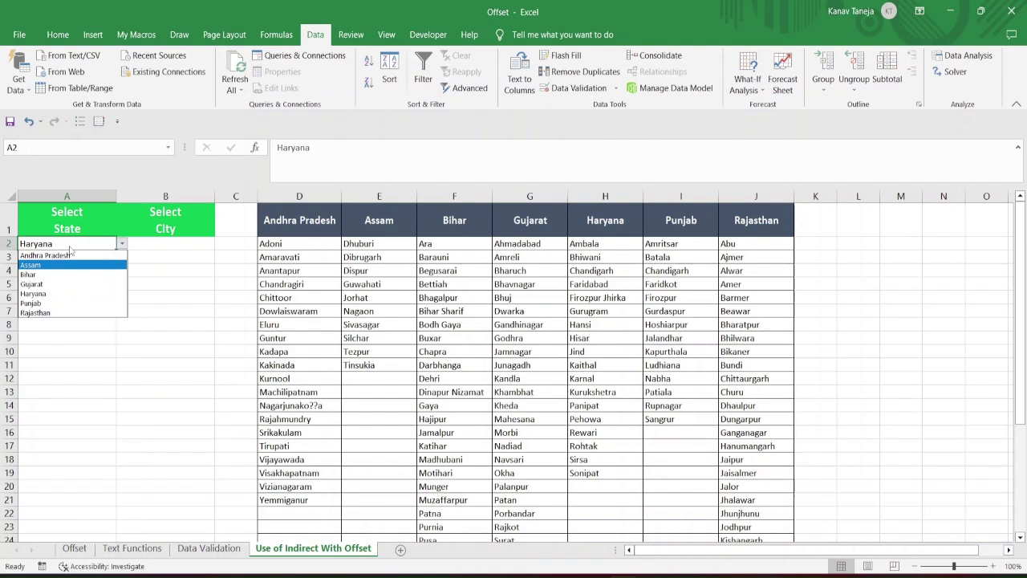
key("Return")
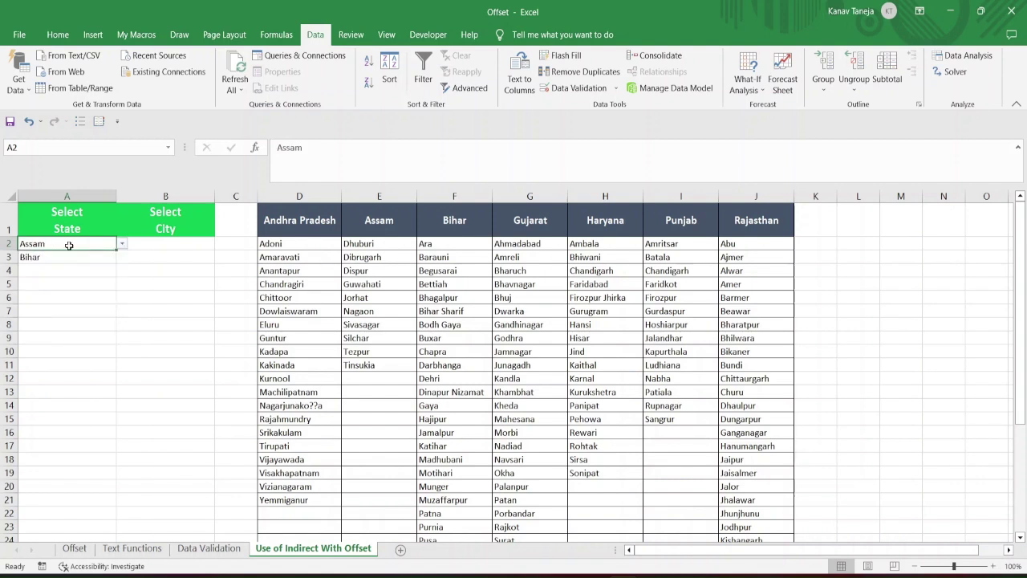
key("Right")
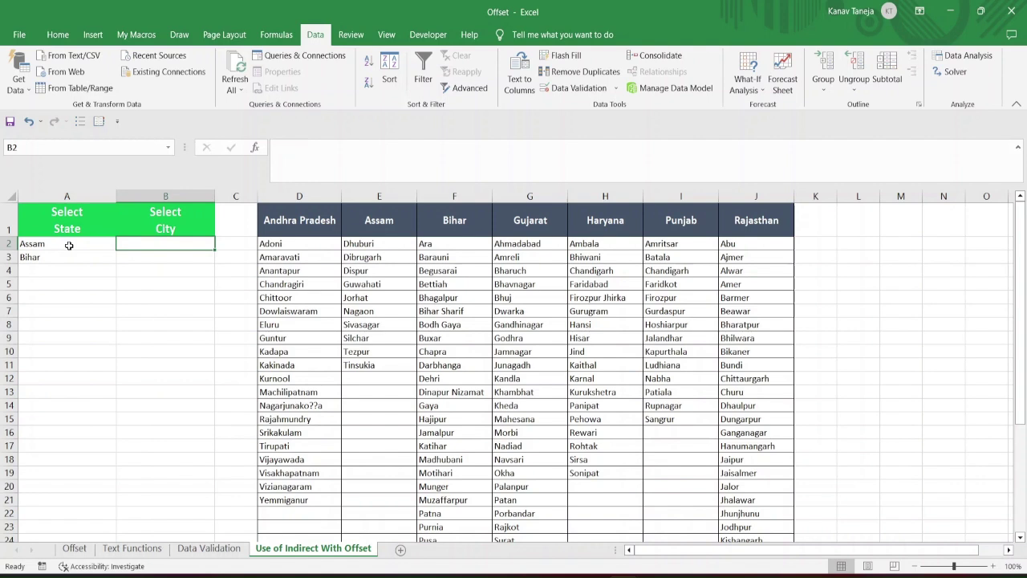
left_click(377, 243)
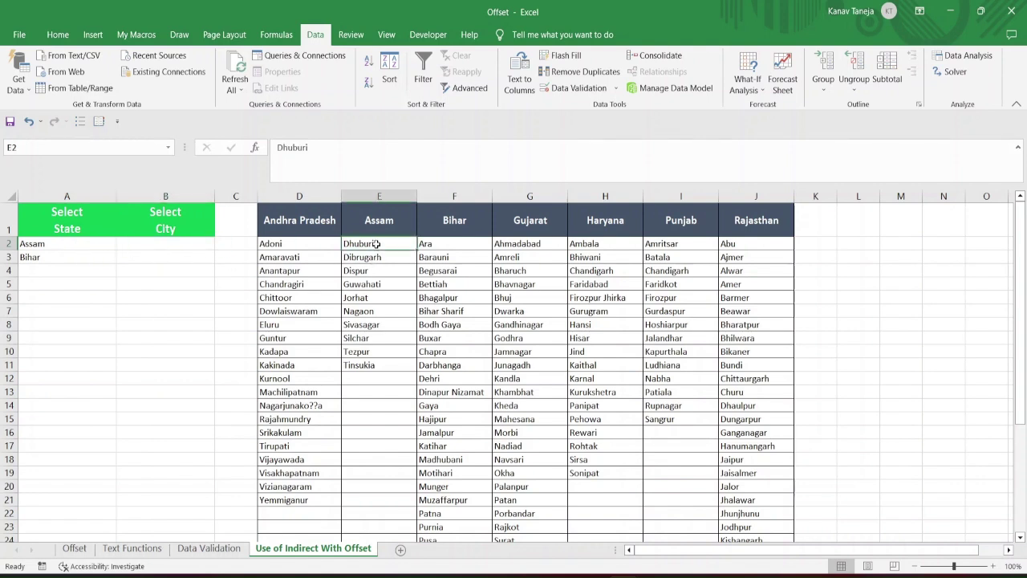
left_click(365, 365, "shift")
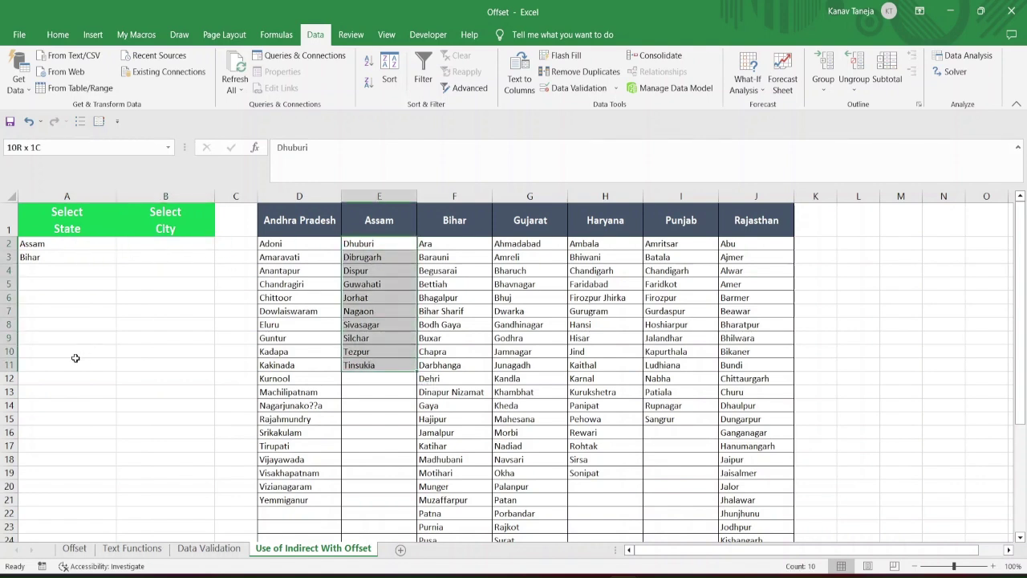
left_click(370, 245)
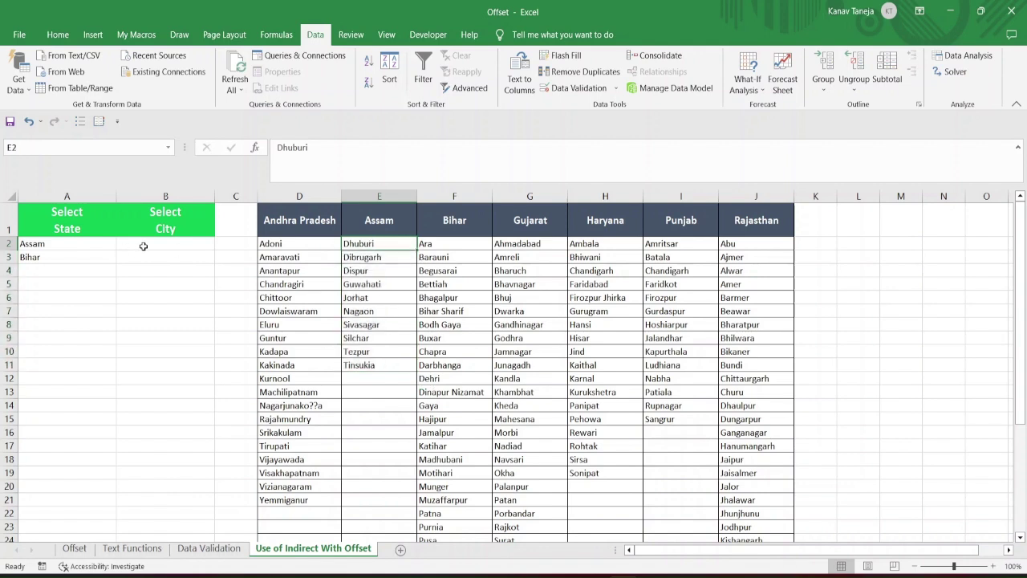
left_click_drag(367, 246, 373, 365)
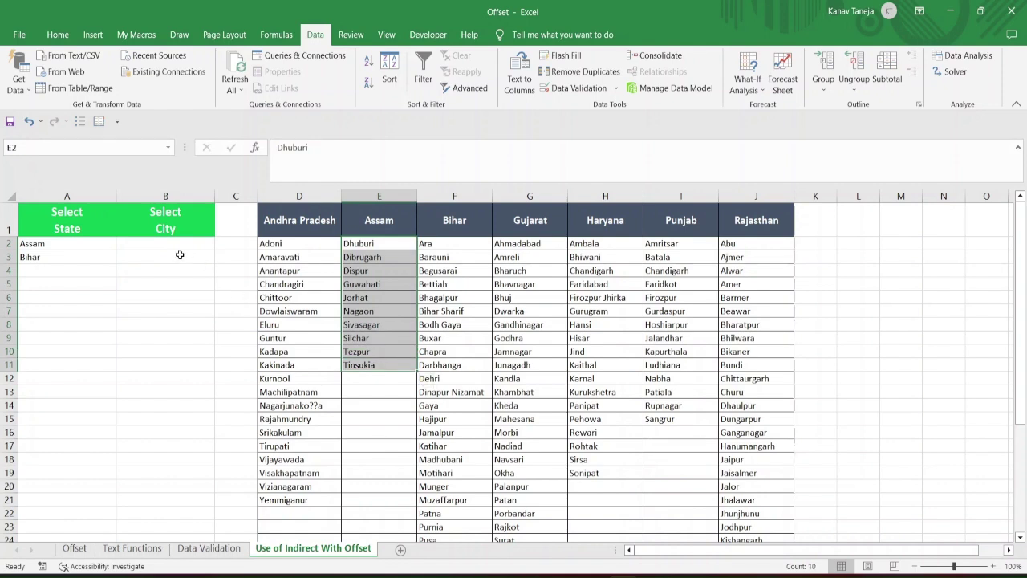
Begin an OFFSET formula in cell B2 with E1 as the reference, 1 row and 0 columns
left_click(171, 245)
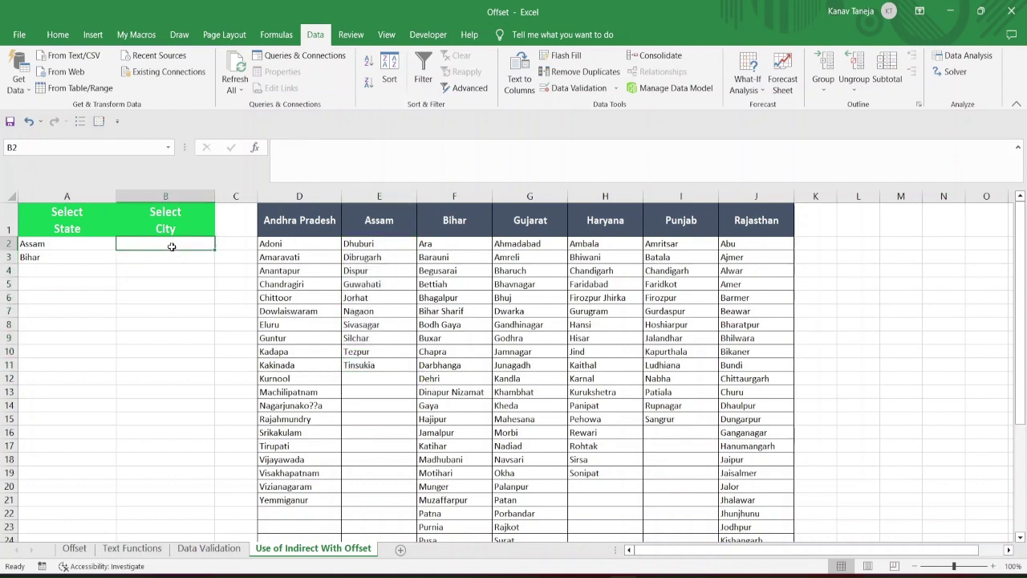
type("=of")
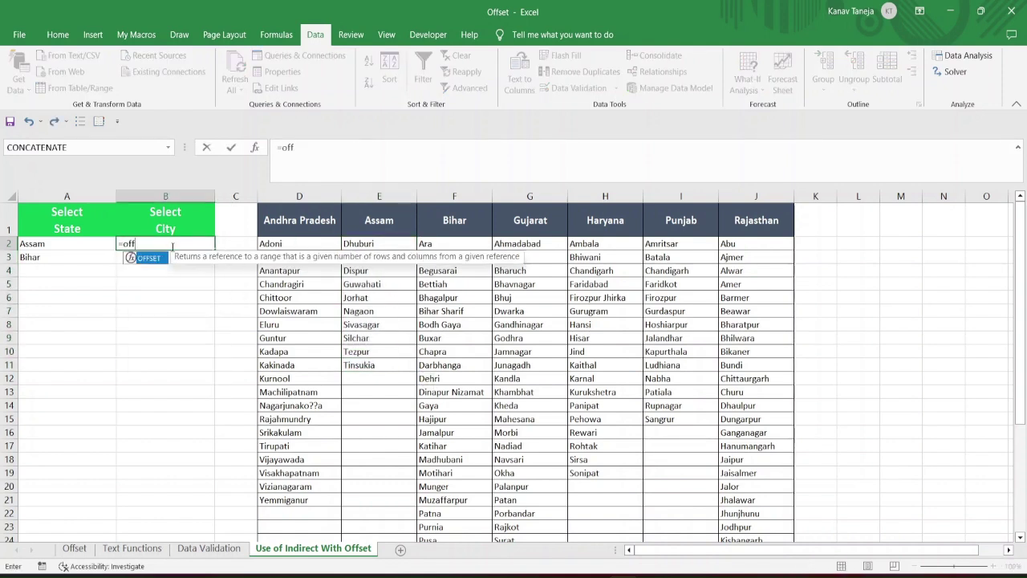
type("f")
key("Tab")
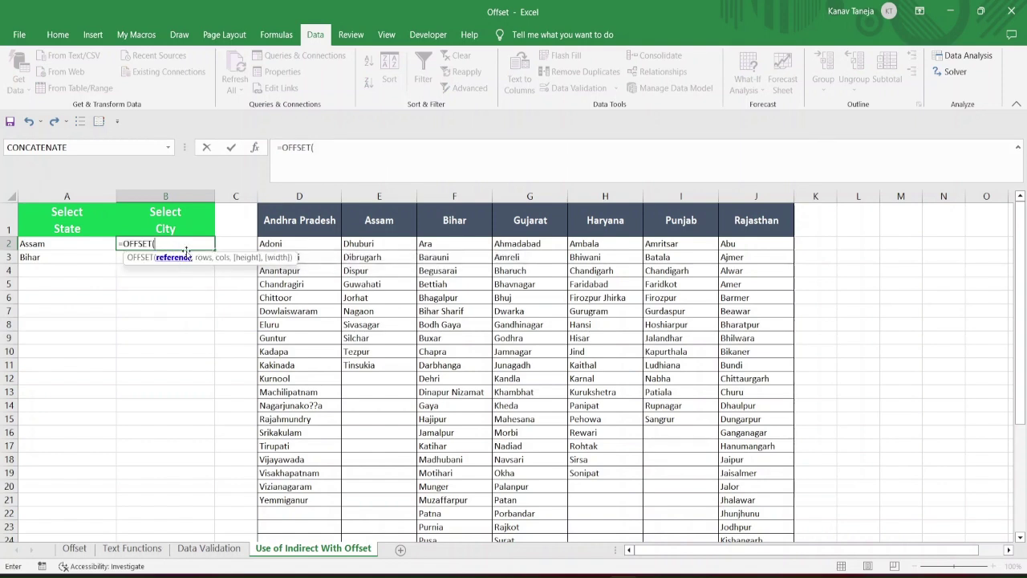
left_click(369, 219)
type(",1")
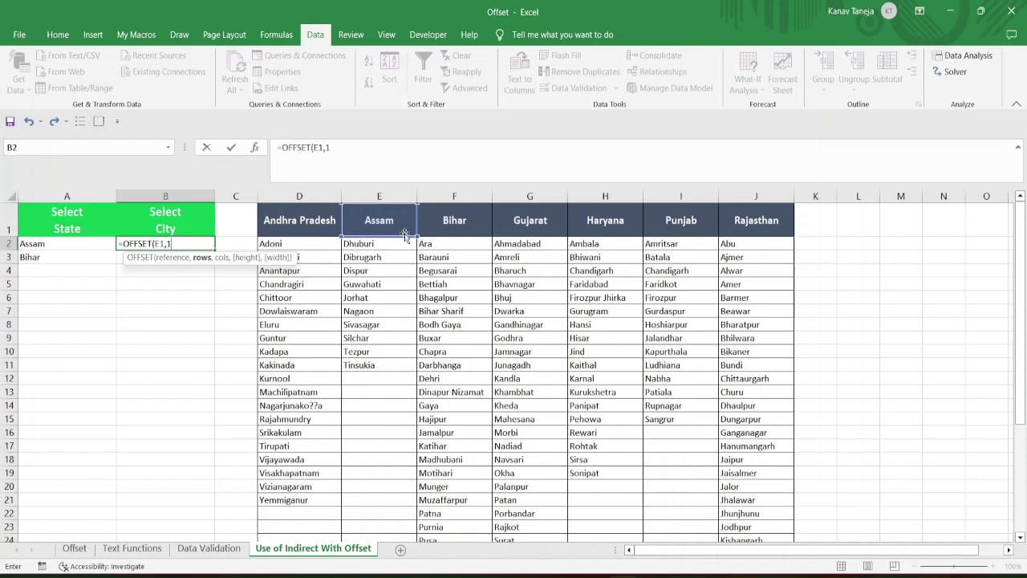
type(",")
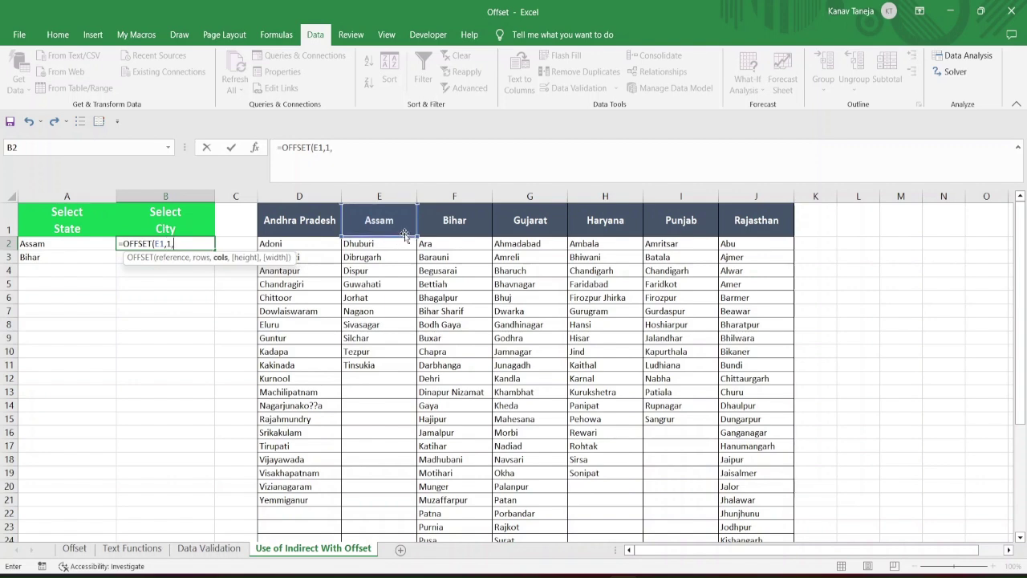
type("0,")
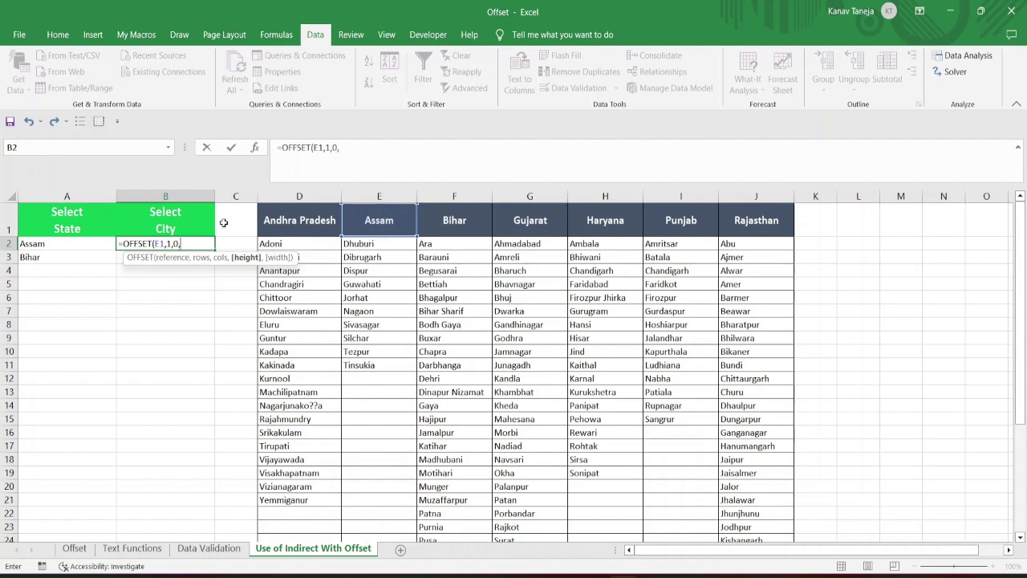
Complete the OFFSET height with COUNTA(E:E)-2, then copy the formula text and leave cell B2 without entering it
type("COUNTA(")
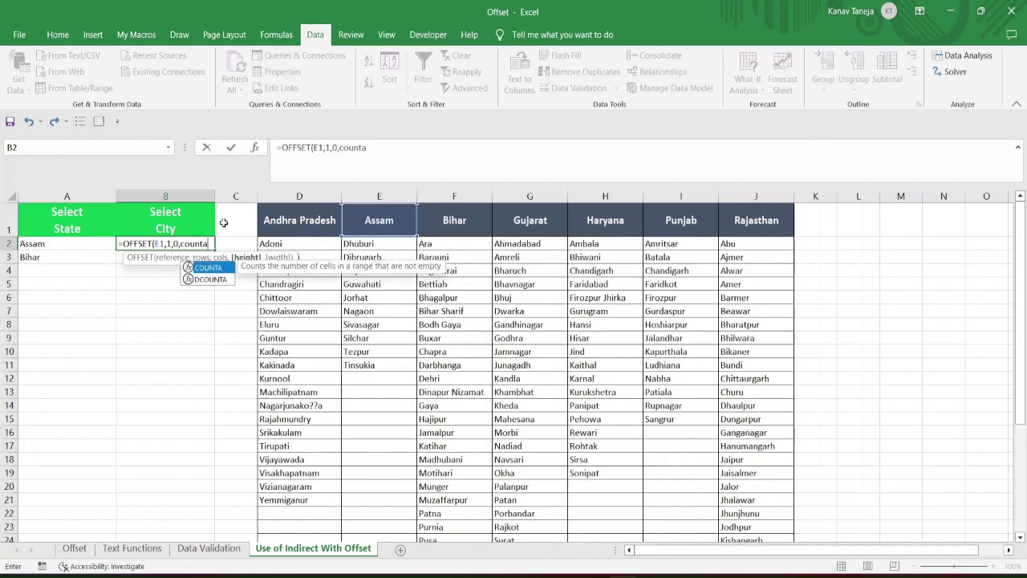
left_click(373, 196)
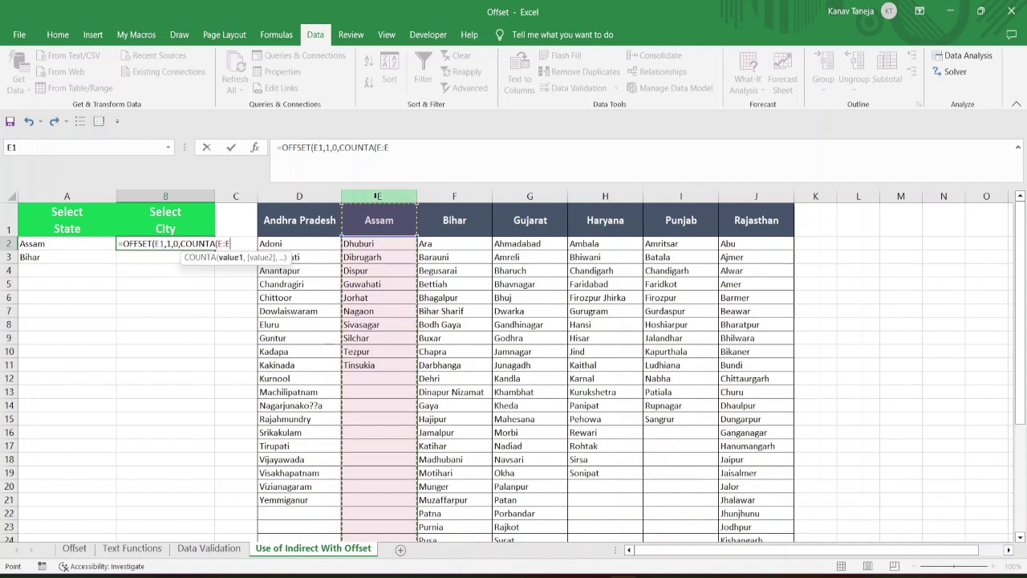
type(")")
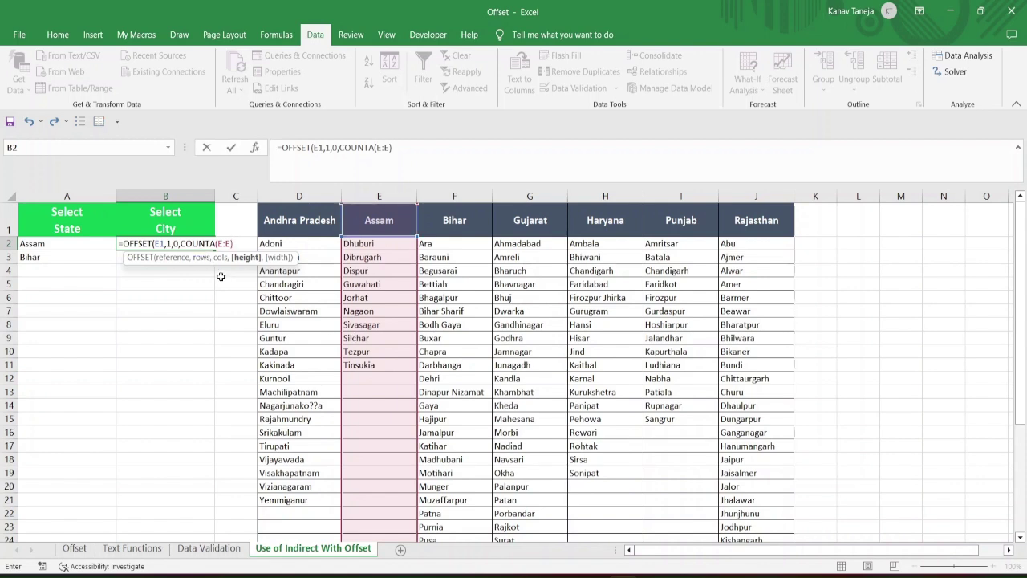
type("2)")
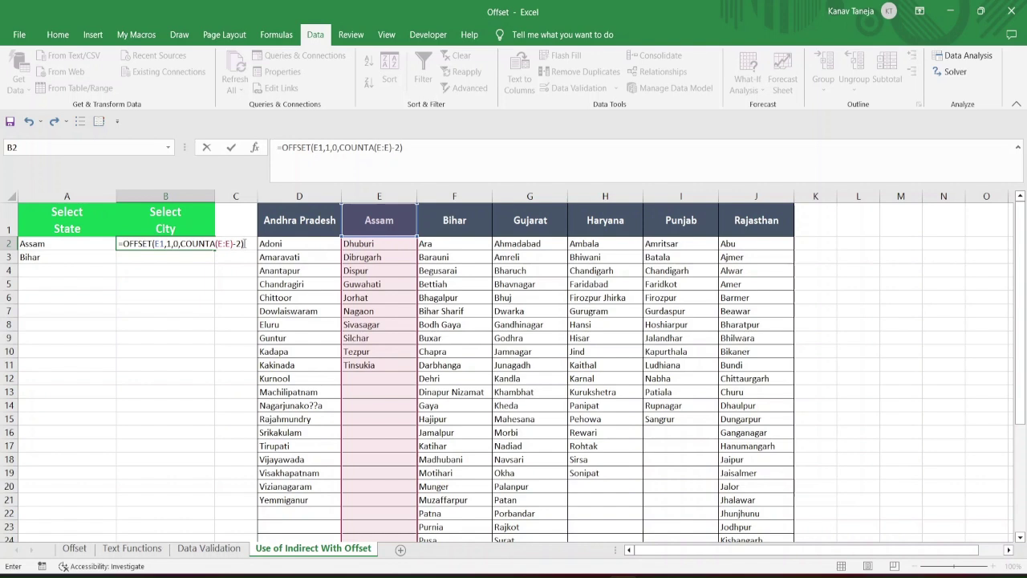
left_click_drag(245, 243, 118, 243)
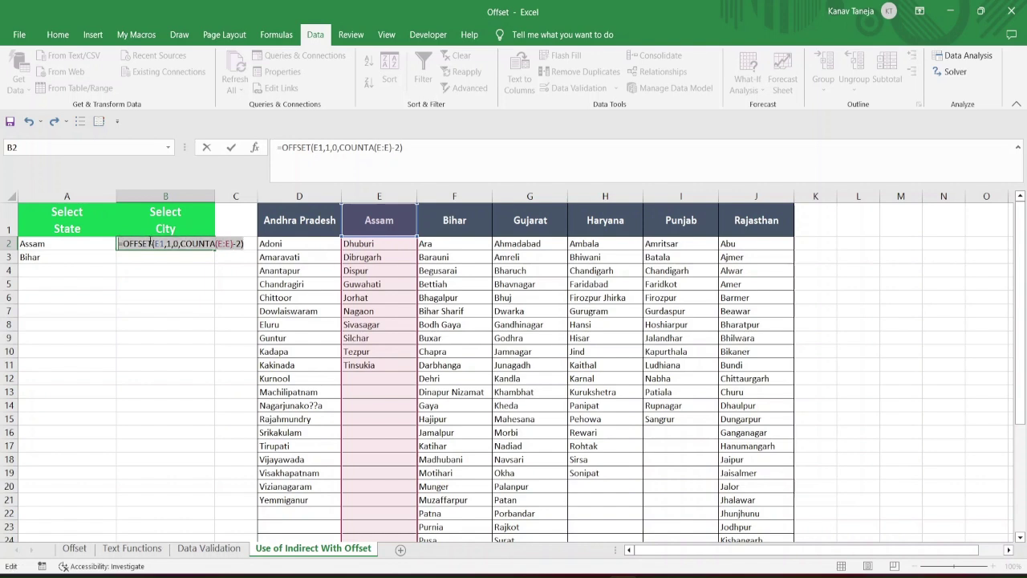
key("ctrl+c")
key("Escape")
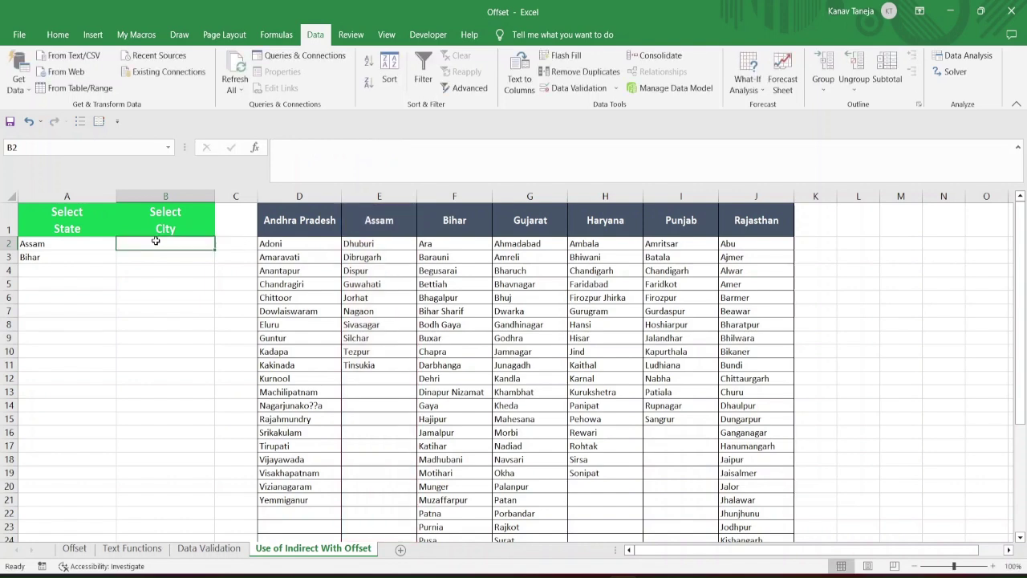
Apply list data validation to cell B2 with =OFFSET(E1,1,0,COUNTA(E:E)-2) as the source
left_click(616, 88)
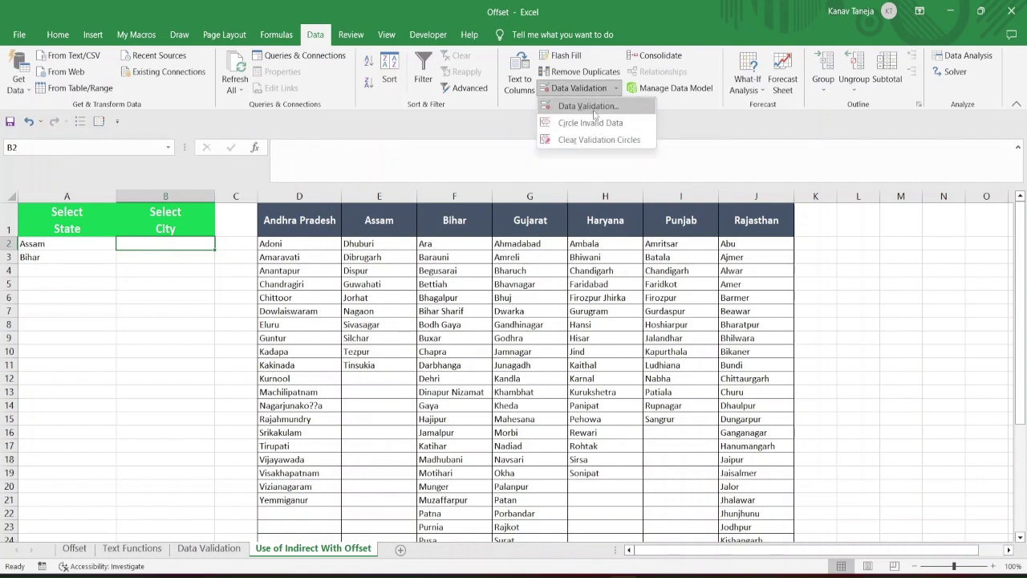
left_click(594, 112)
left_click(278, 231)
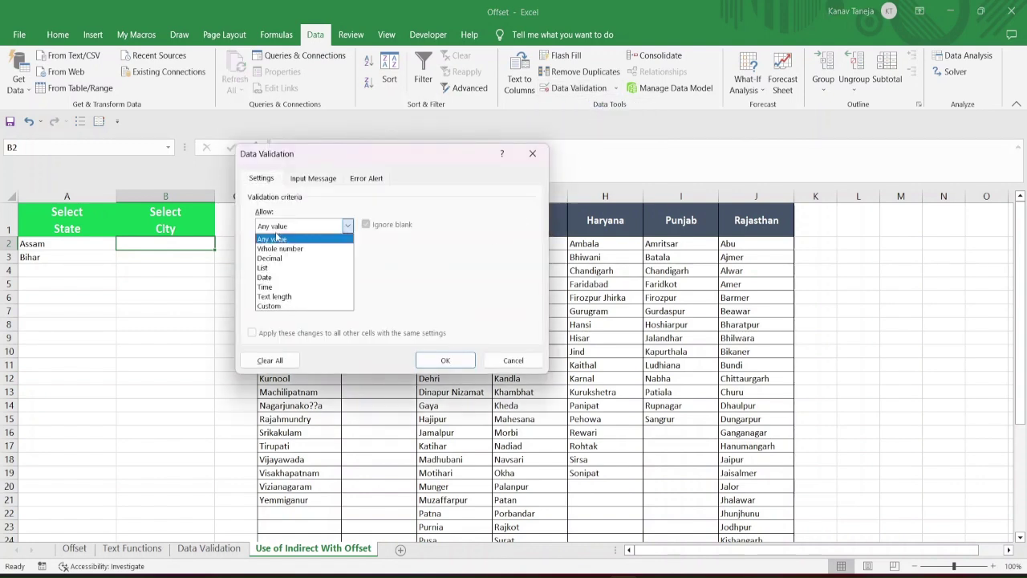
left_click(277, 267)
left_click(283, 285)
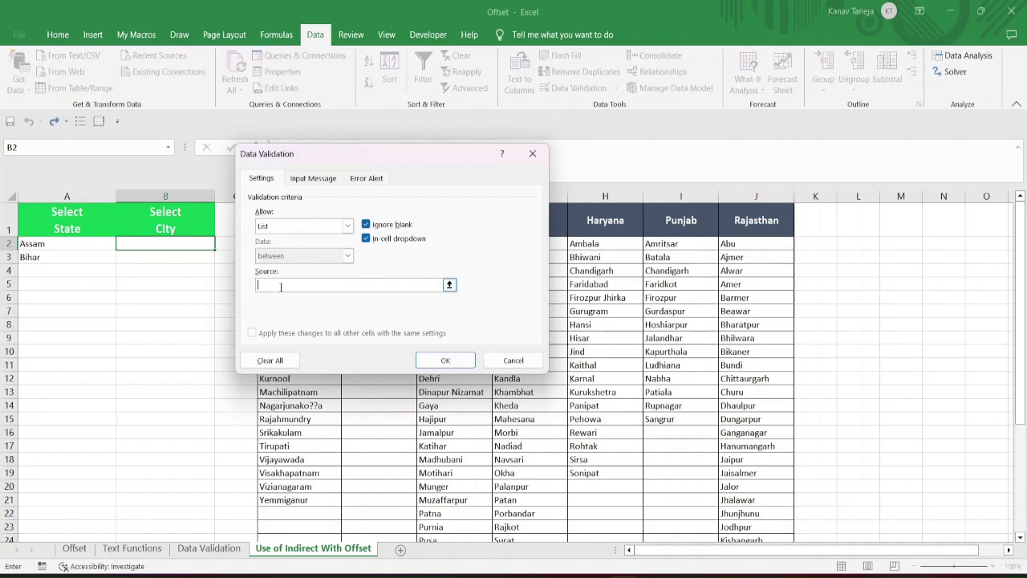
key("ctrl+v")
left_click(448, 361)
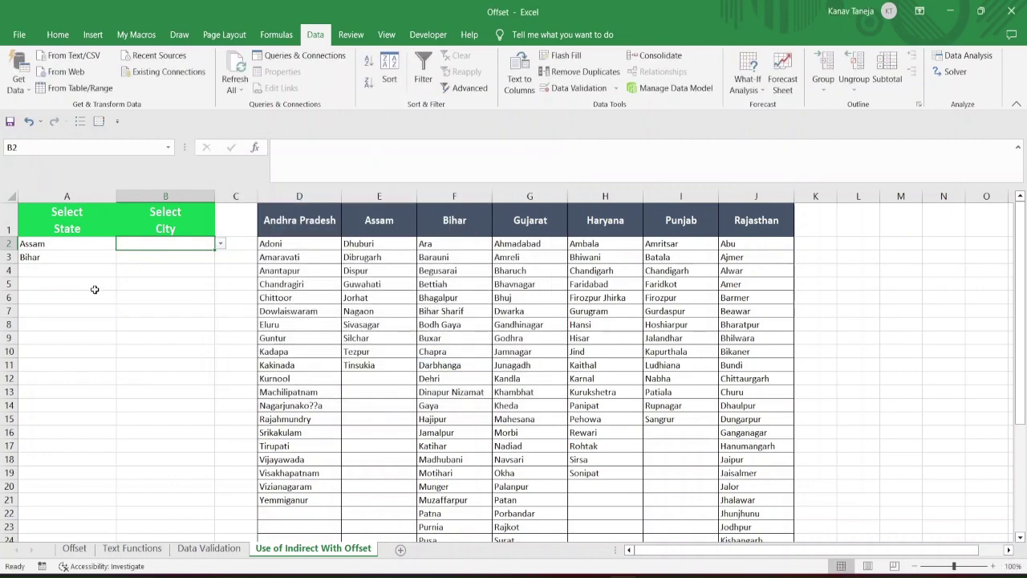
Examine the cities offered by the dropdown in cell B2 for Assam
left_click(220, 243)
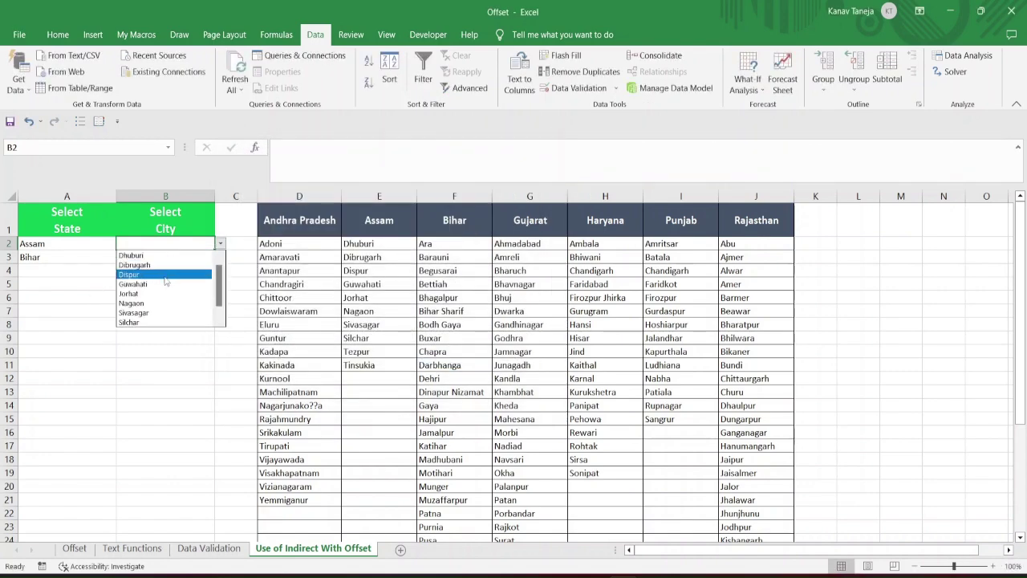
scroll(225, 297, "down", 1)
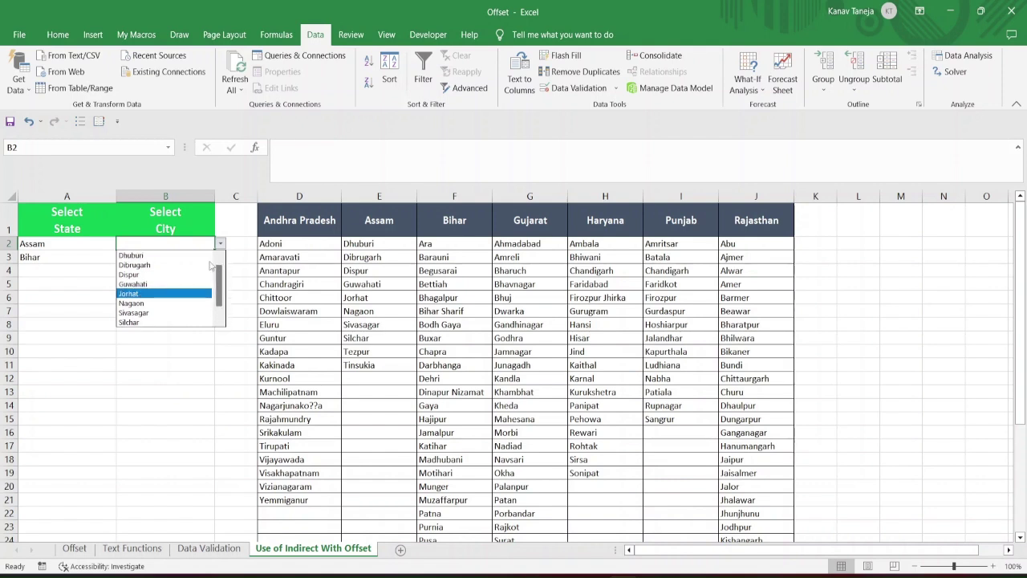
left_click(158, 241)
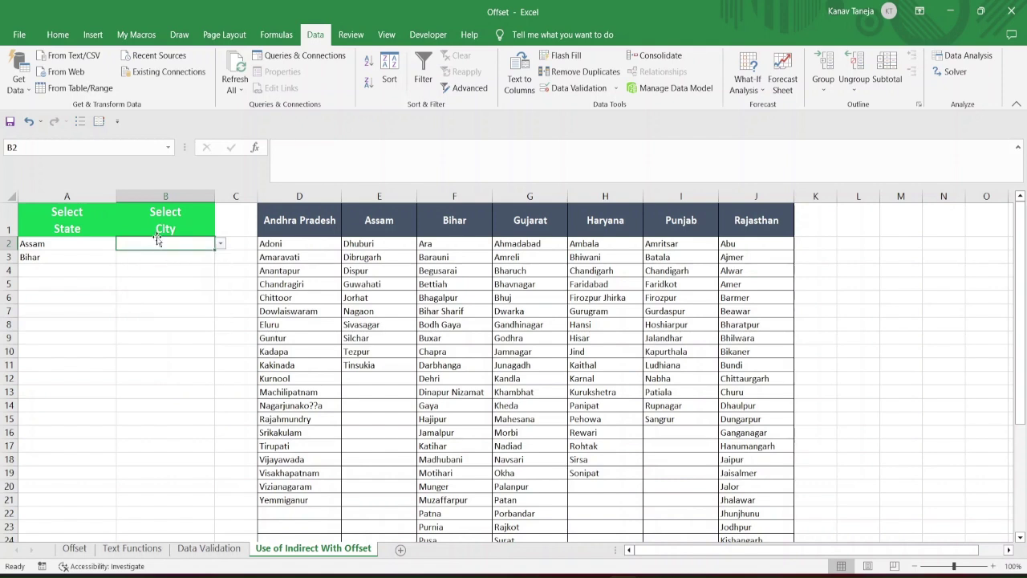
Change the state in cell A2 to Bihar and check which cities the dropdown in cell B2 offers
left_click(35, 244)
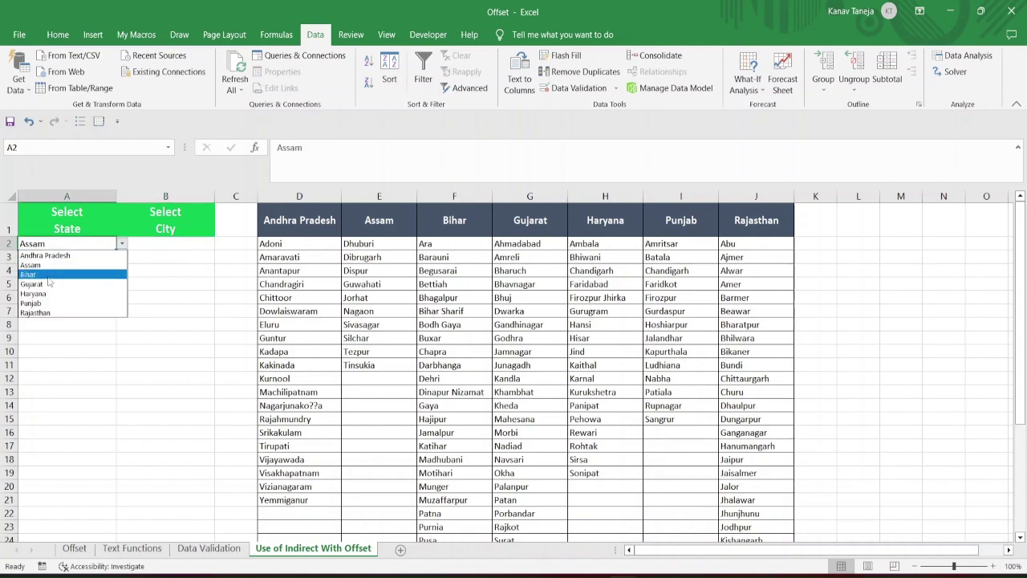
left_click(53, 275)
left_click(173, 246)
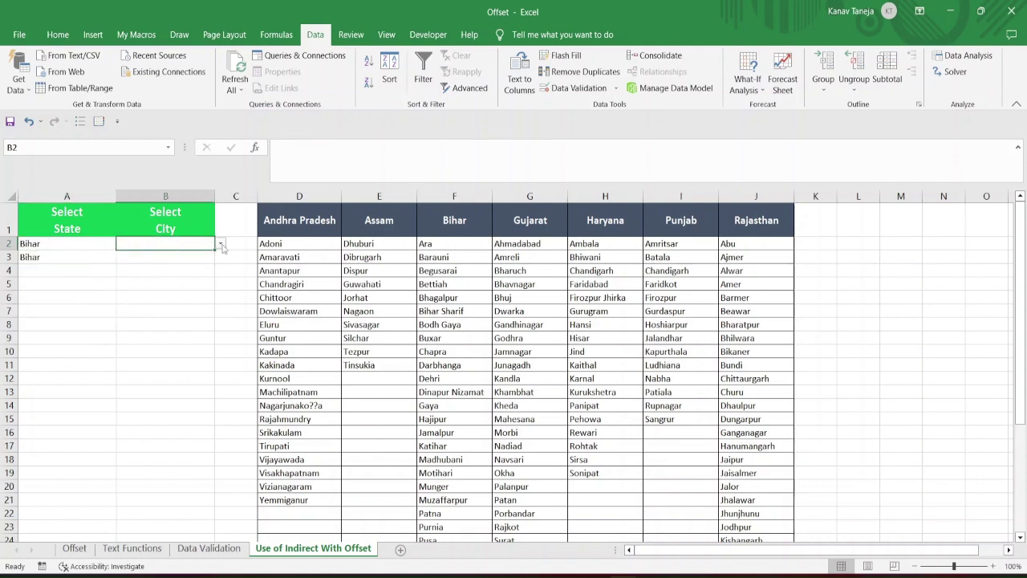
left_click(220, 244)
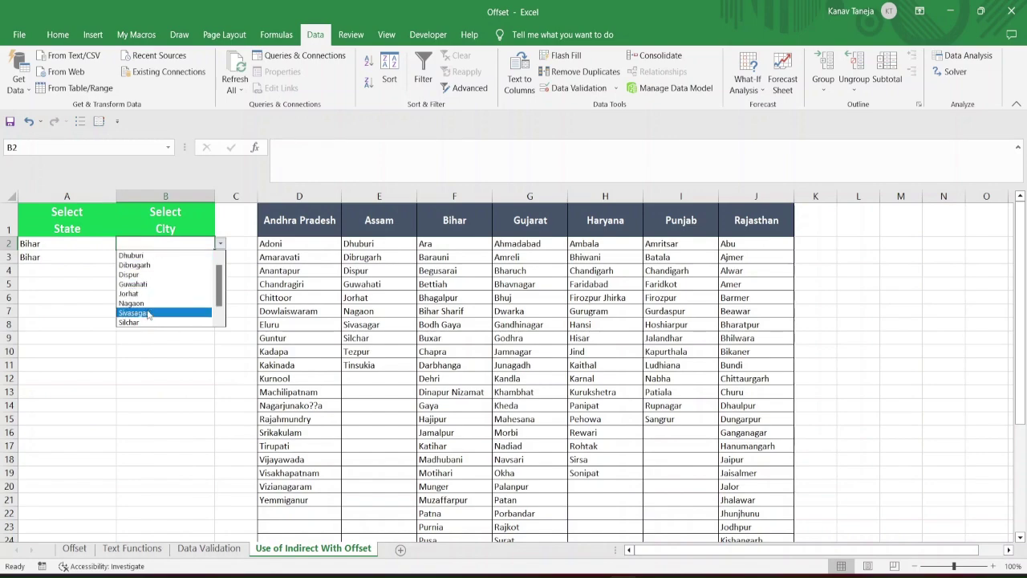
left_click(142, 243)
scroll(137, 278, "down", 1)
scroll(137, 278, "up", 1)
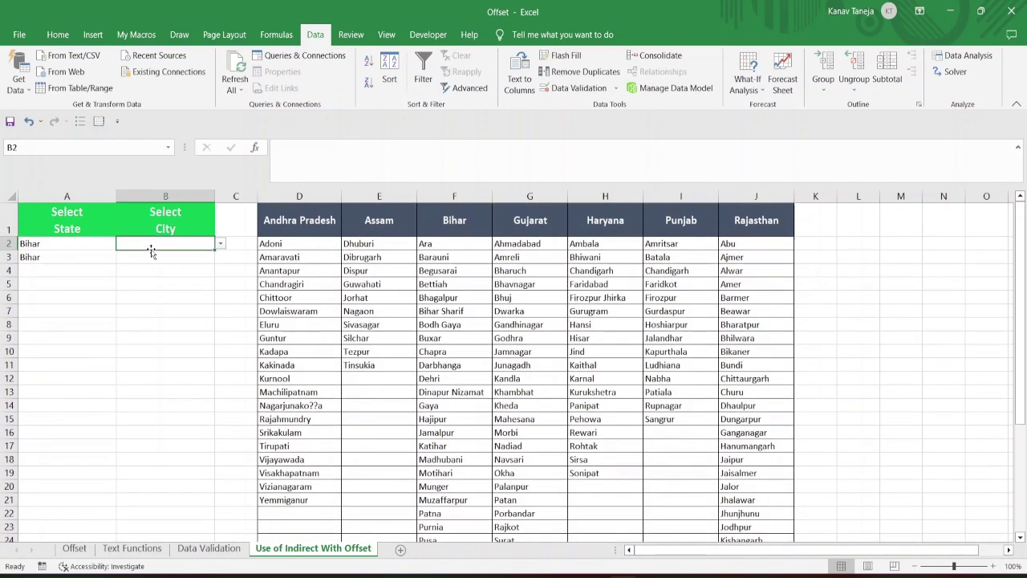
Set the state in cell A2 back to Assam and open the data validation options for cell B2
left_click(52, 245)
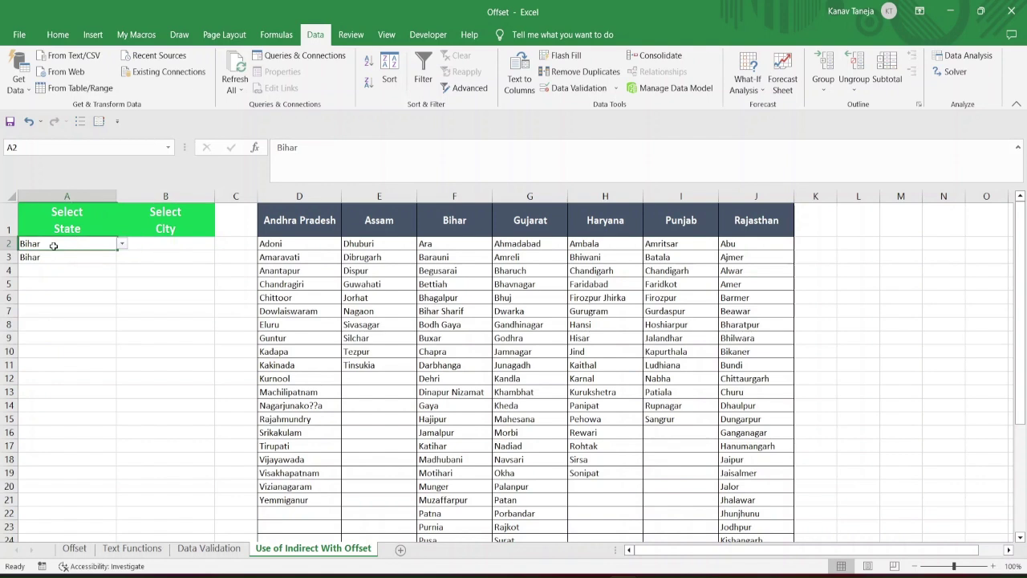
left_click(121, 244)
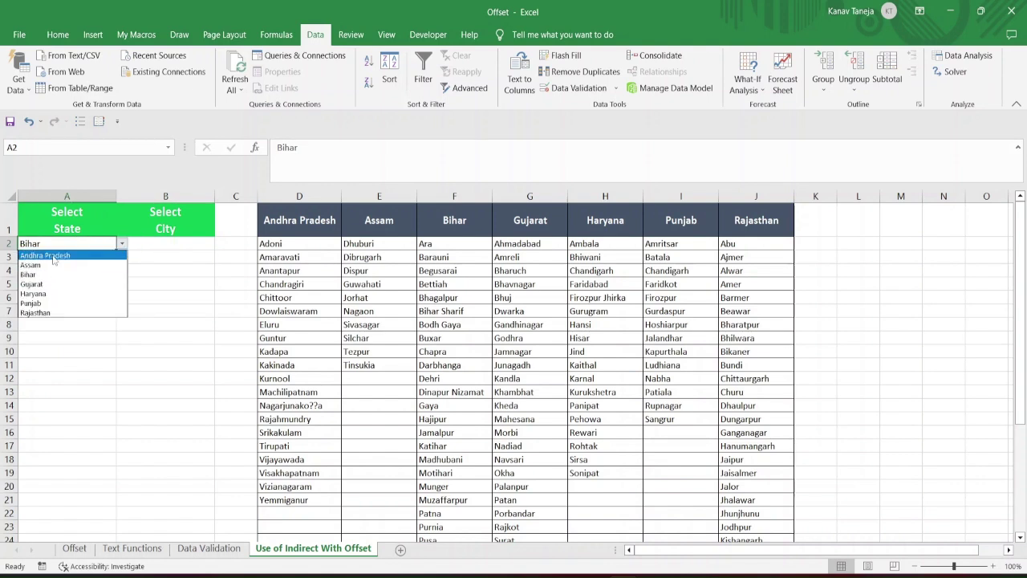
left_click(51, 268)
left_click(181, 249)
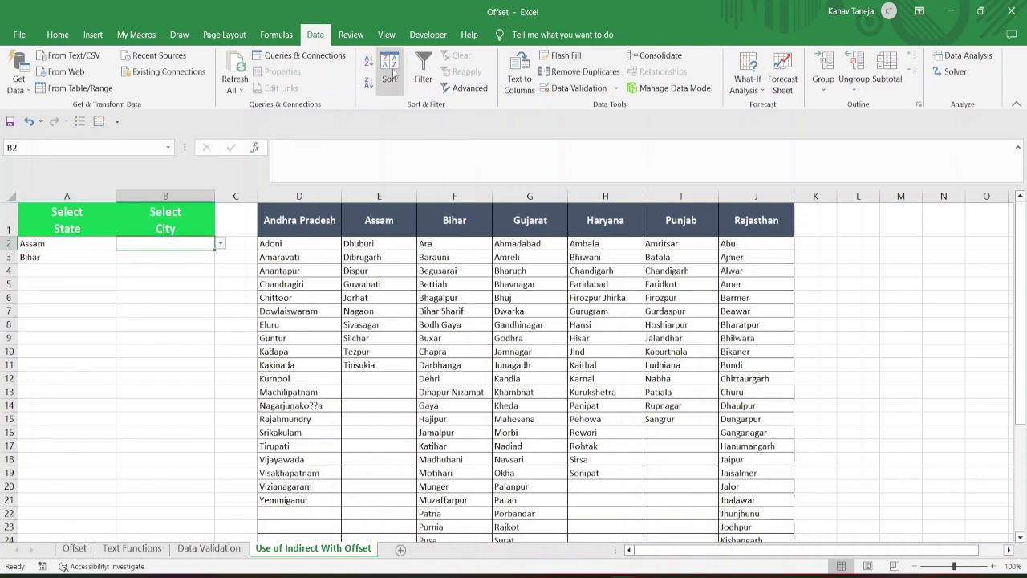
left_click(615, 89)
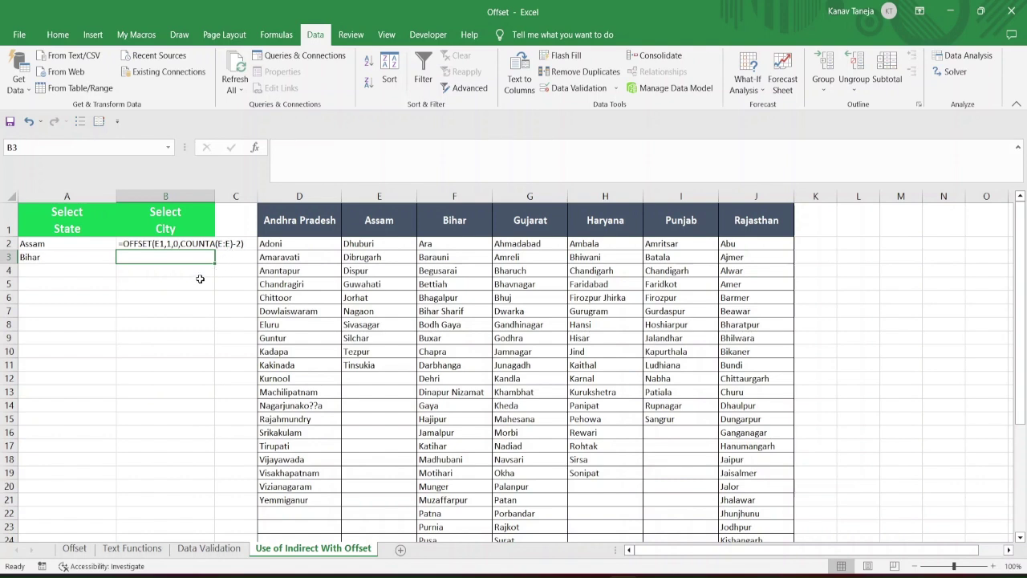
Enter =MATCH(A2,1:1,0) in cell B4 to find the selected state's column position in the header row
left_click(146, 272)
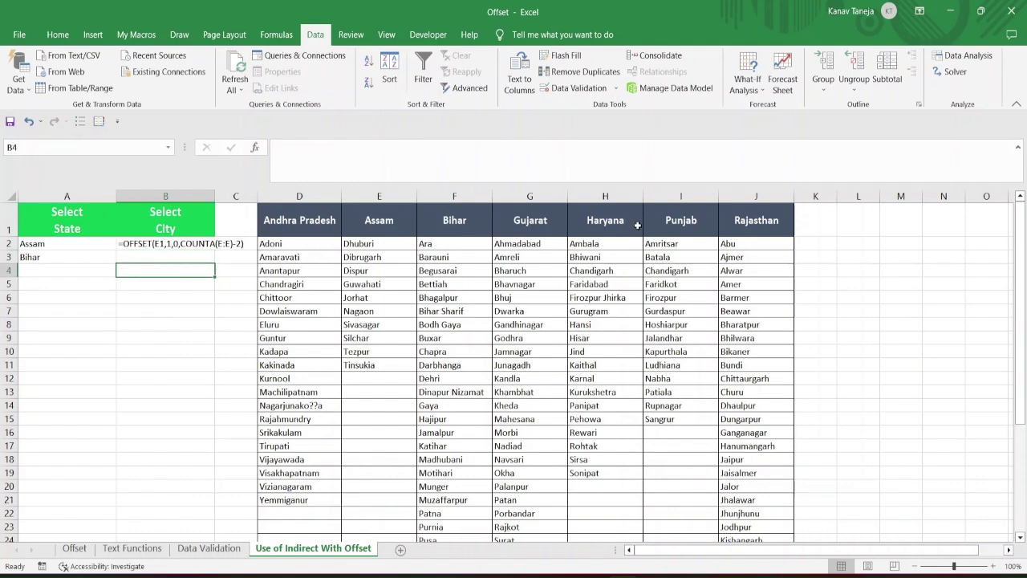
double_click(149, 273)
type("=MATCH(")
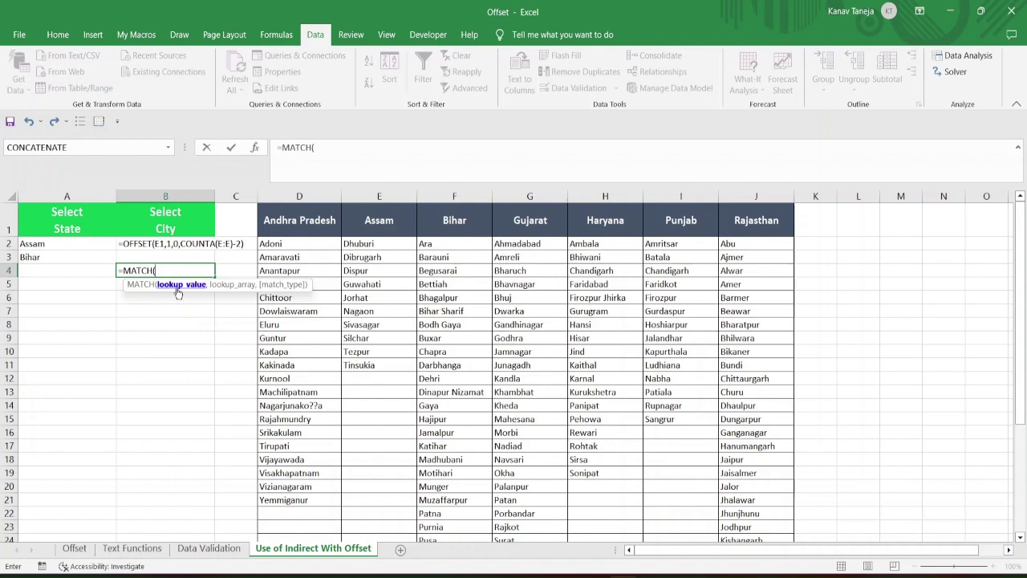
left_click(34, 244)
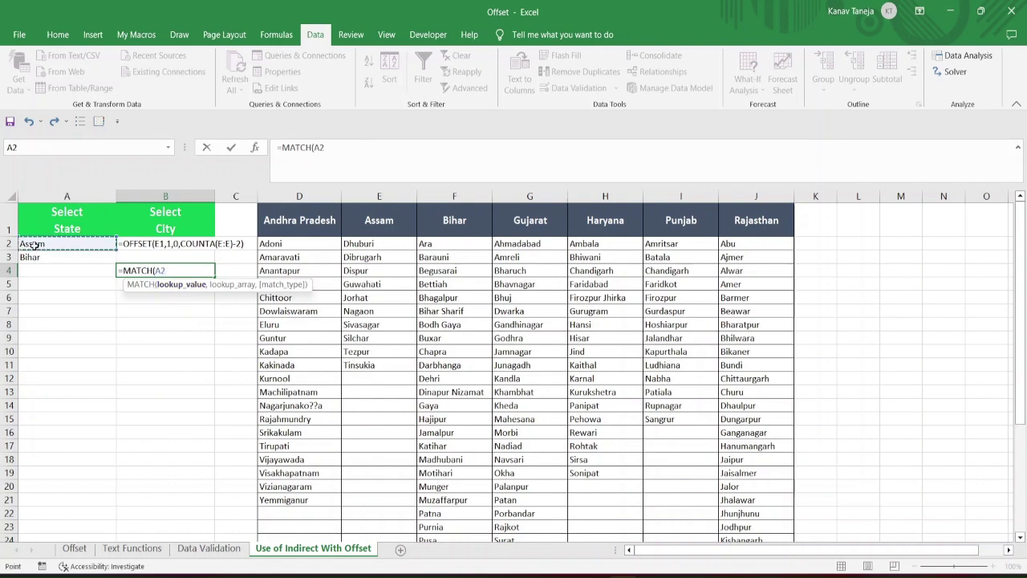
type(",")
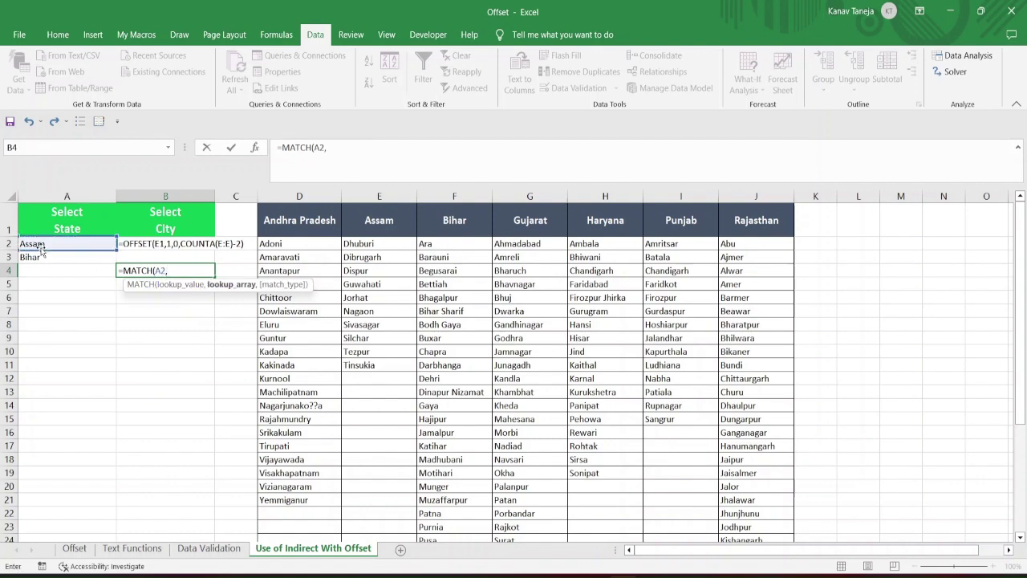
left_click(3, 215)
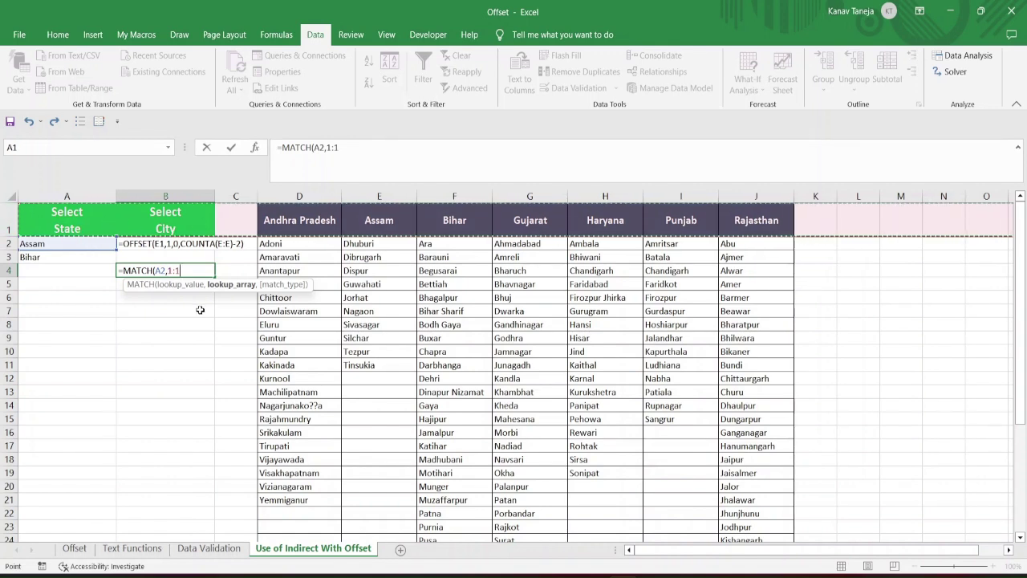
type(",0)")
key("Return")
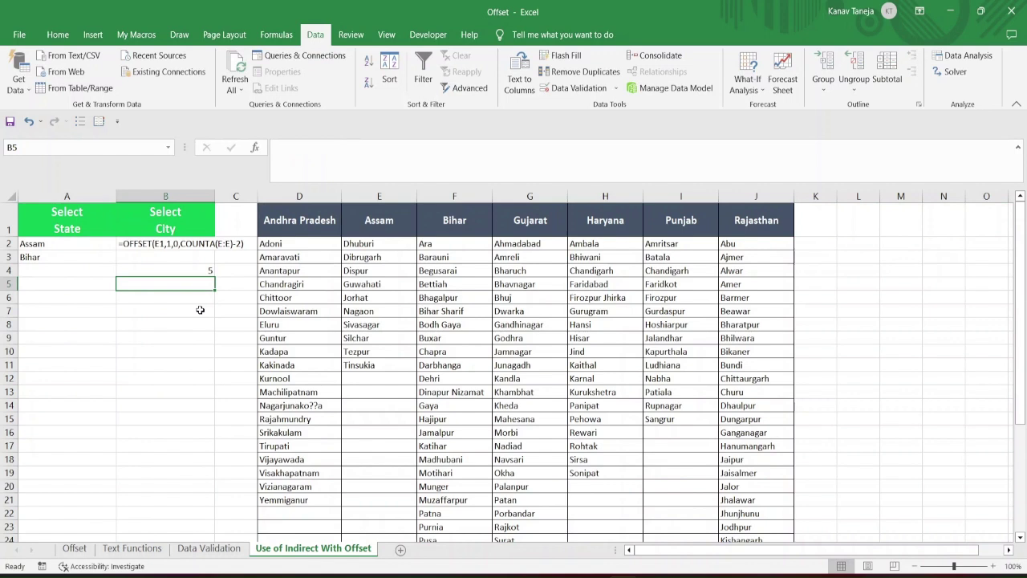
Test the MATCH formula in cell B4 by switching the state in cell A2 to Andhra Pradesh and back to Assam
left_click(186, 268)
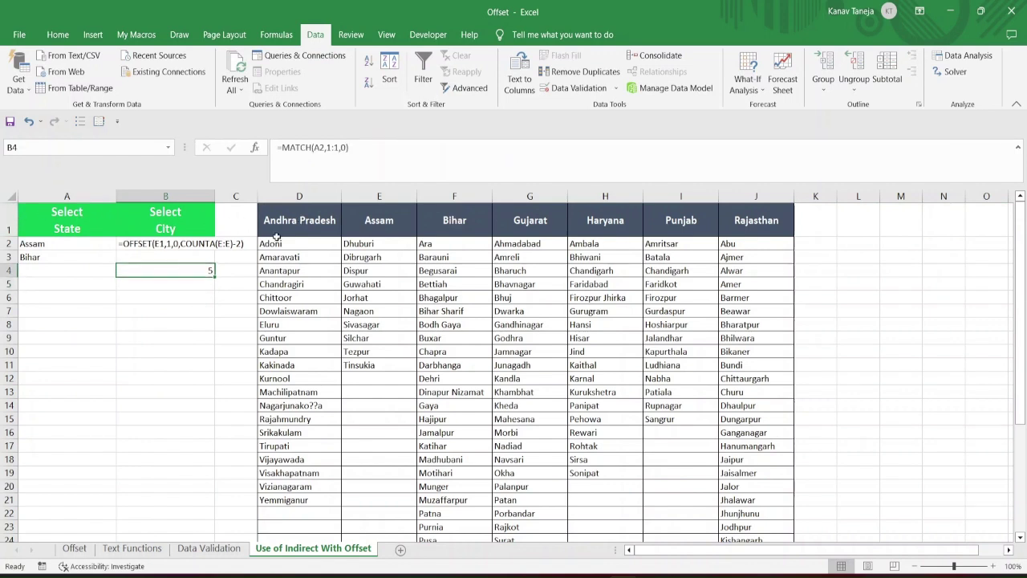
left_click(34, 248)
key("alt+Down")
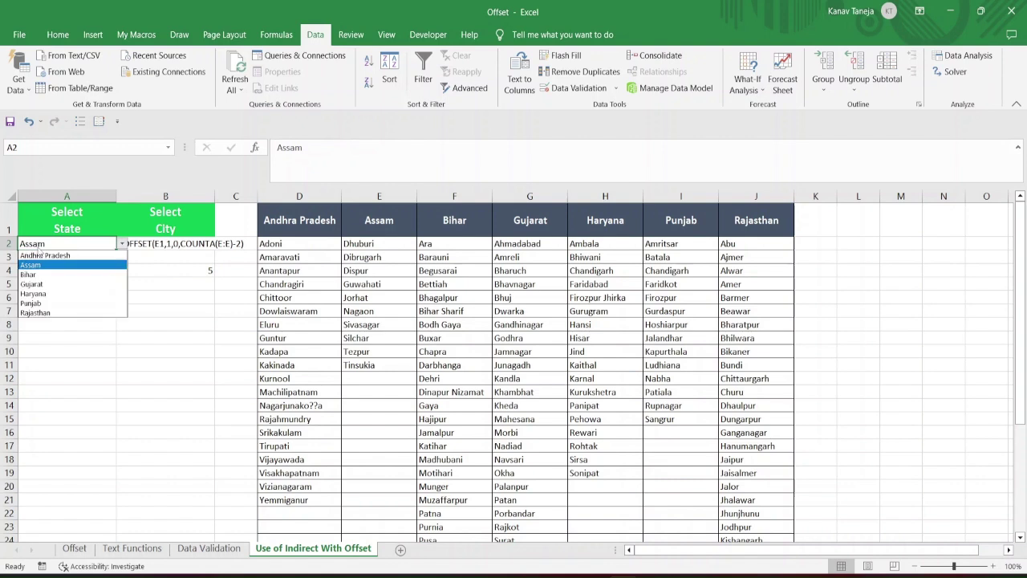
left_click(38, 253)
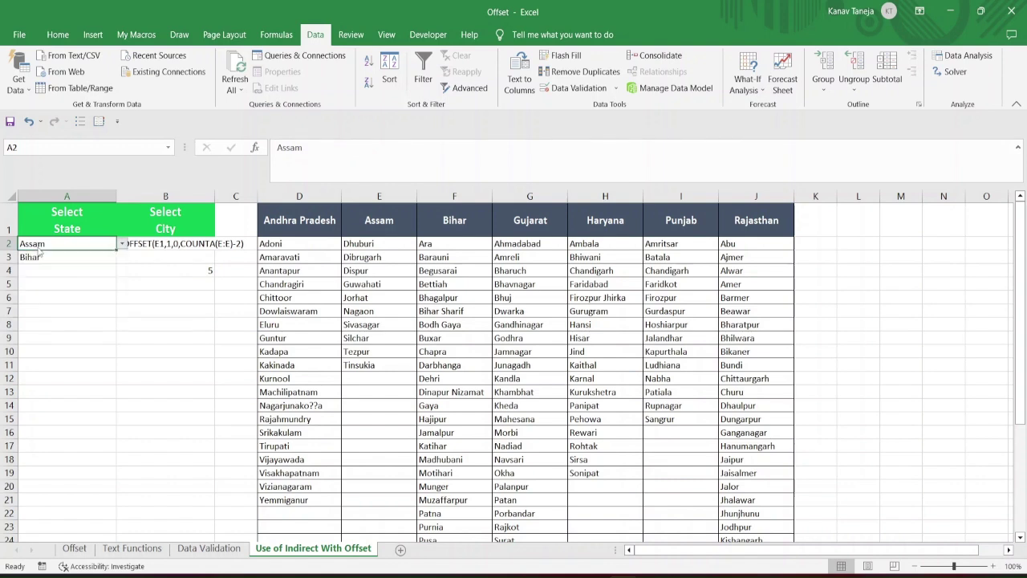
key("alt+Down")
key("Down")
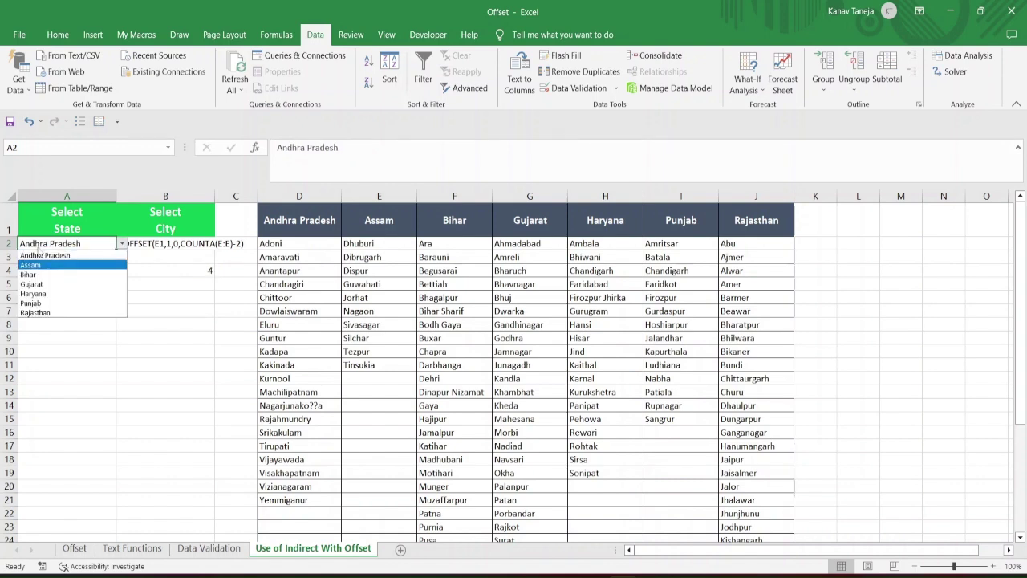
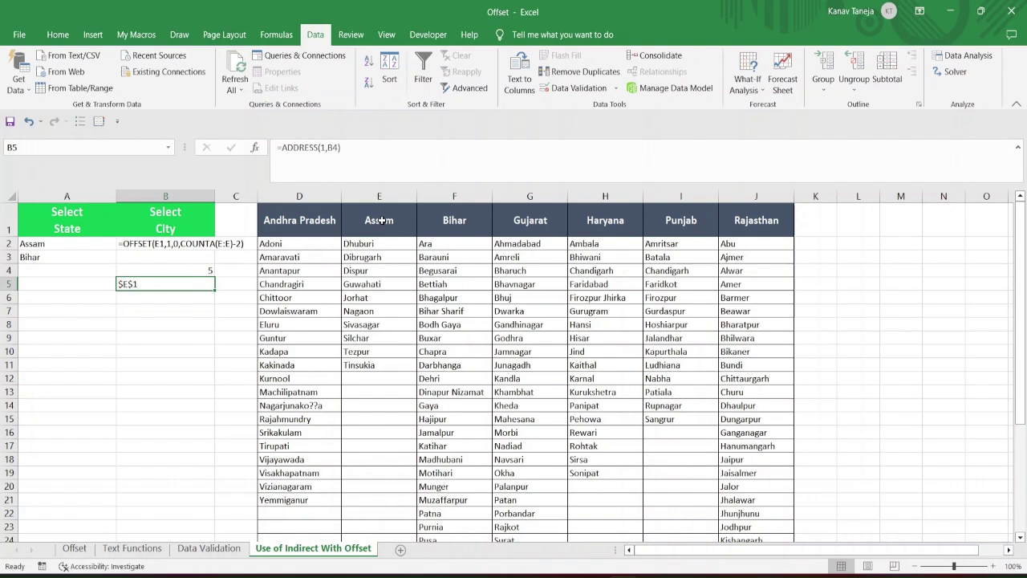
Set the state in cell A2 to Andhra Pradesh to test the ADDRESS formula in cell B5
left_click(61, 245)
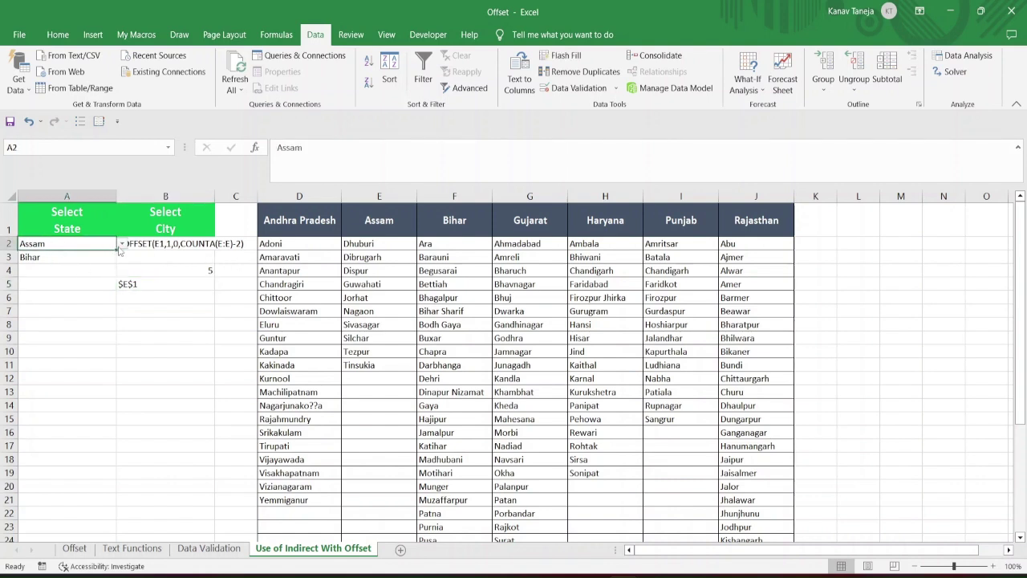
left_click(122, 244)
left_click(53, 258)
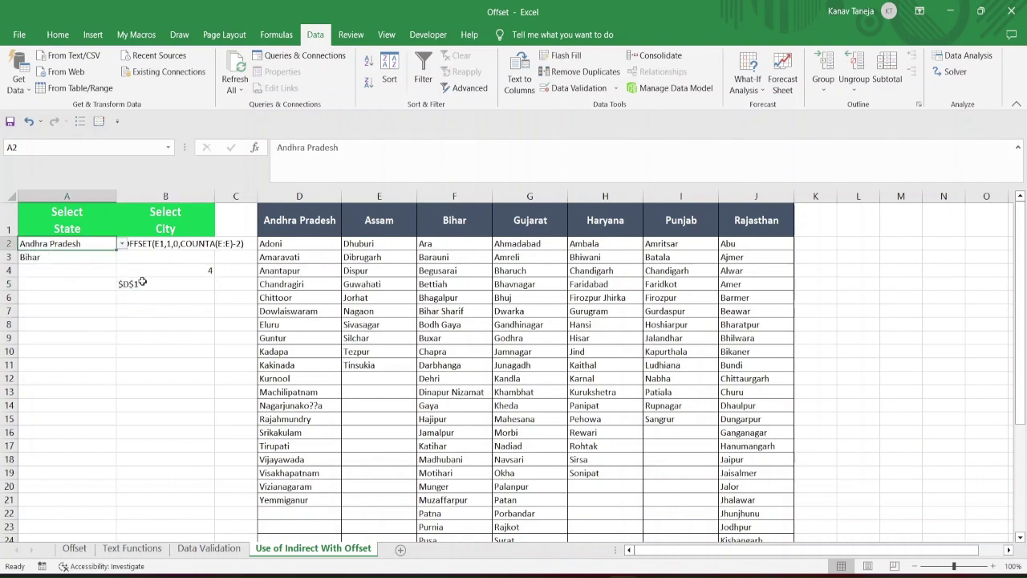
Replace the B4 reference in cell B5's ADDRESS formula with MATCH(A2,1:1,0) and clear cell B4
left_click(165, 271)
left_click_drag(393, 160, 276, 183)
key("Escape")
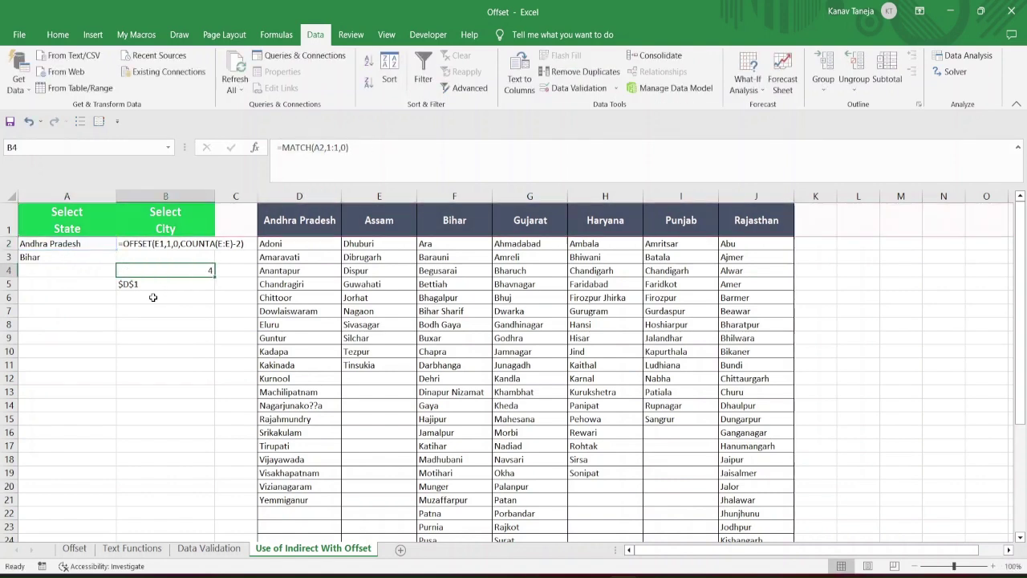
left_click(148, 282)
left_click(331, 147)
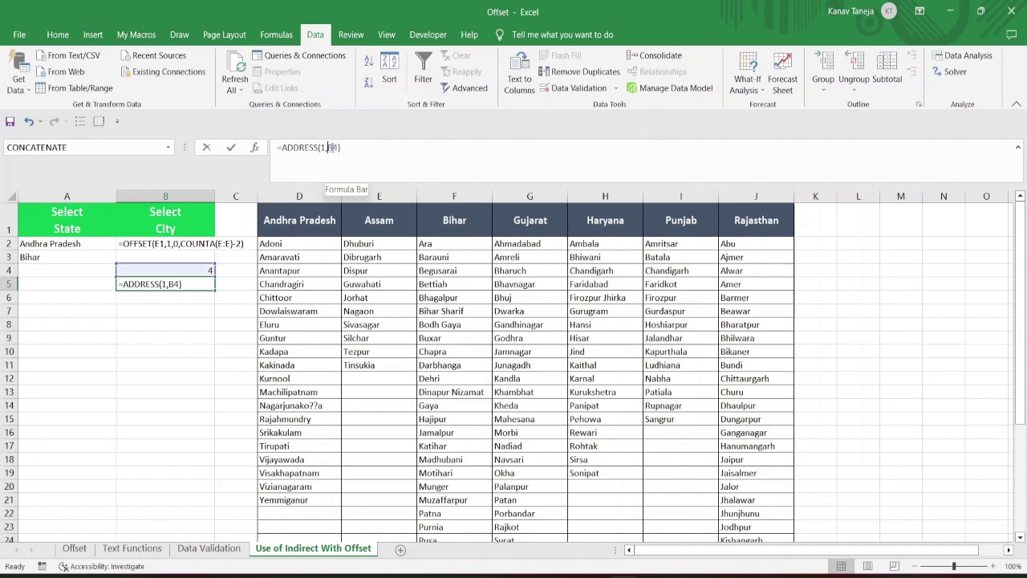
left_click_drag(327, 147, 337, 149)
key("Return")
key("Up")
key("Up")
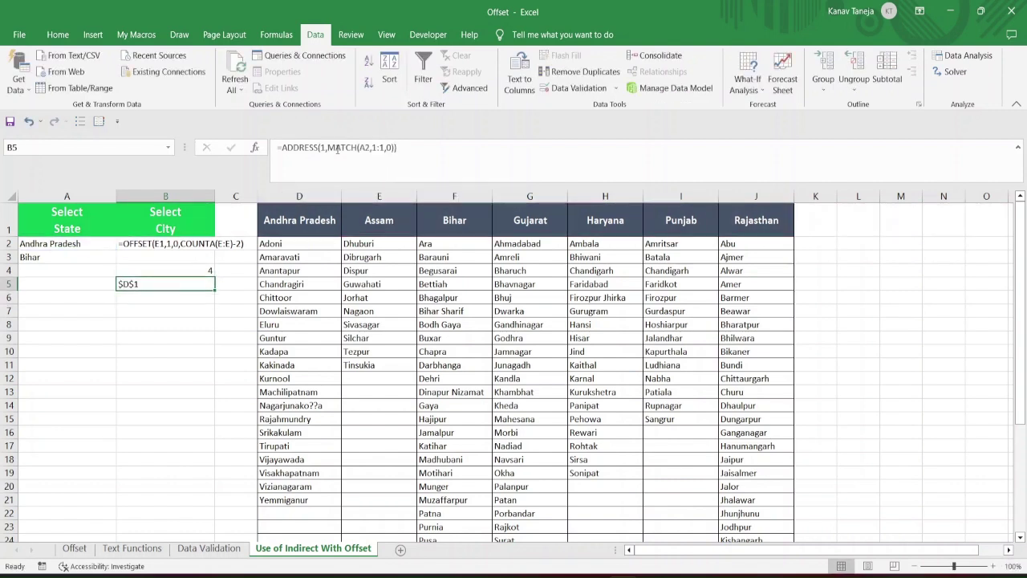
key("Delete")
Wrap the ADDRESS formula in cell B5 in SUBSTITUTE, replacing "$" with an empty string ""
key("Down")
left_click(286, 148)
type("subs")
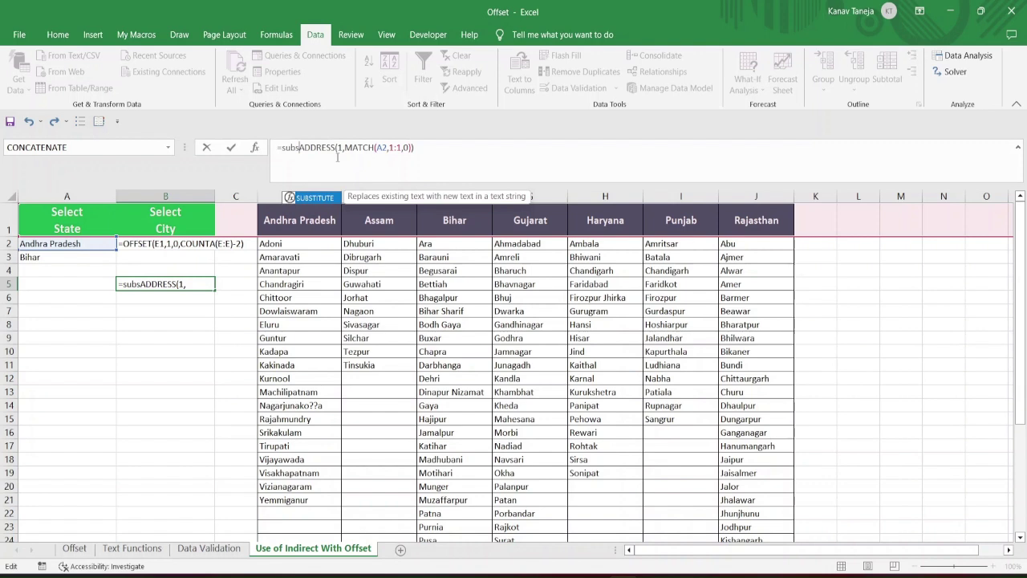
key("Tab")
left_click(463, 148)
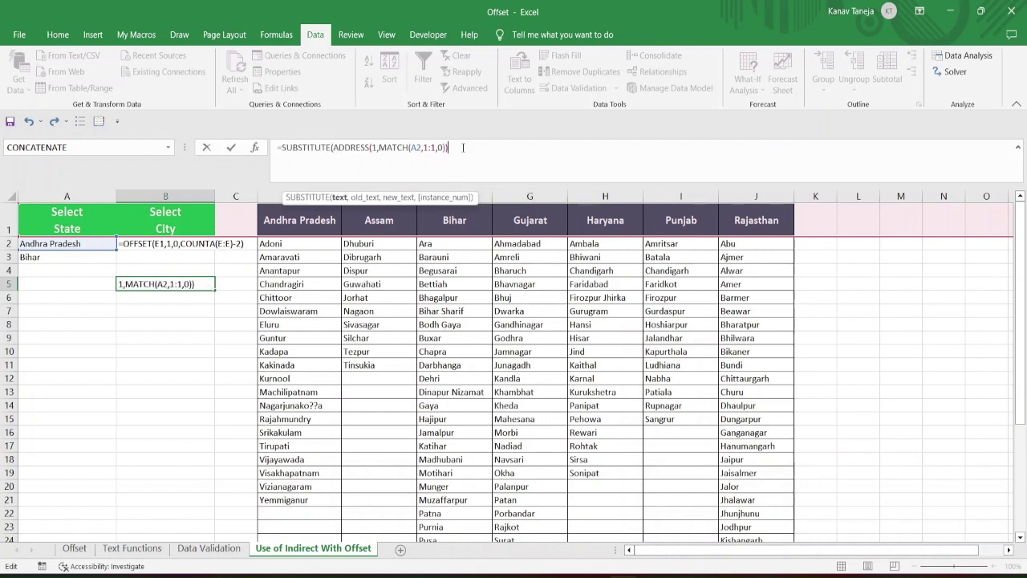
type(",\"$\",")
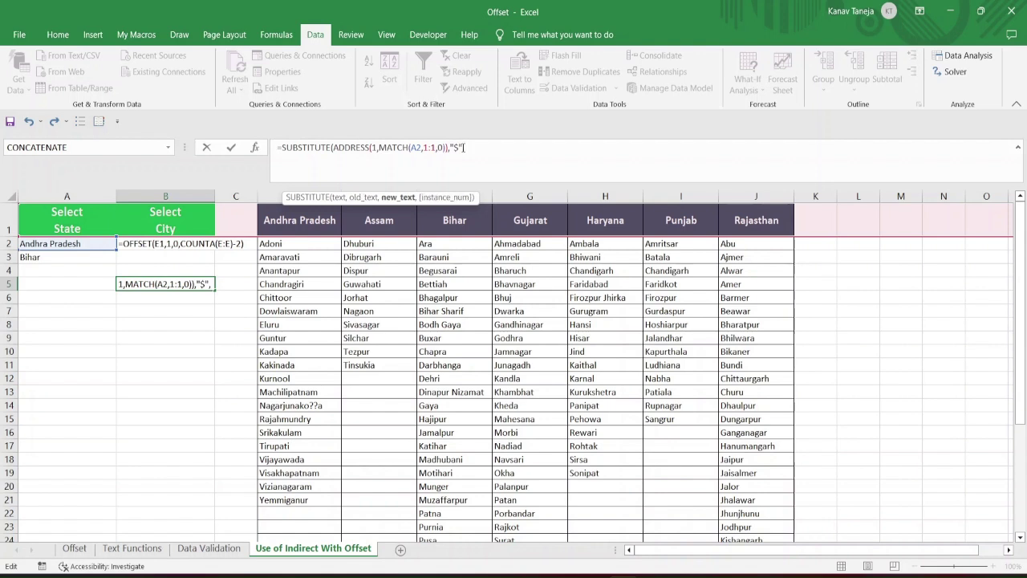
type("\"\"")
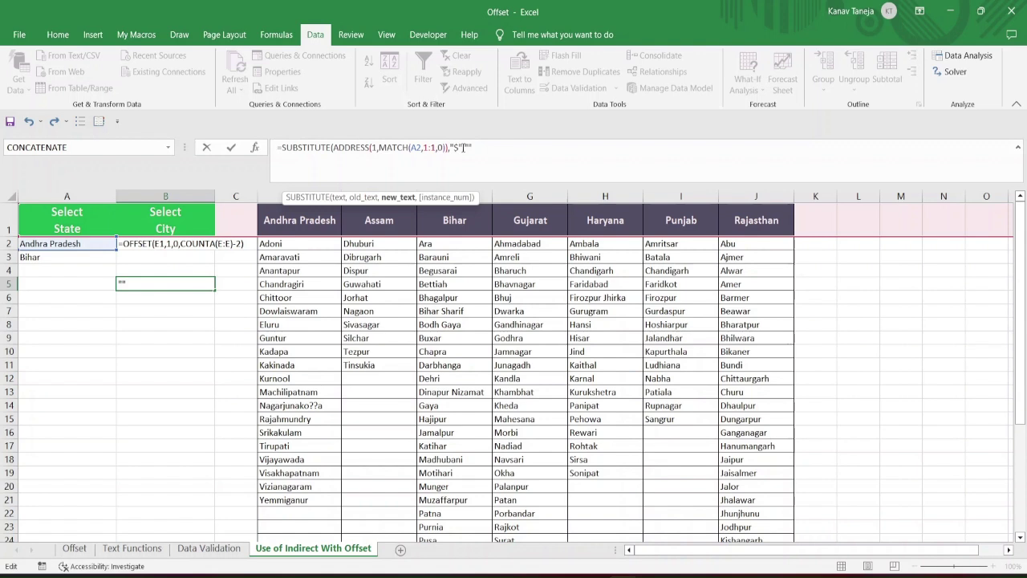
type(")")
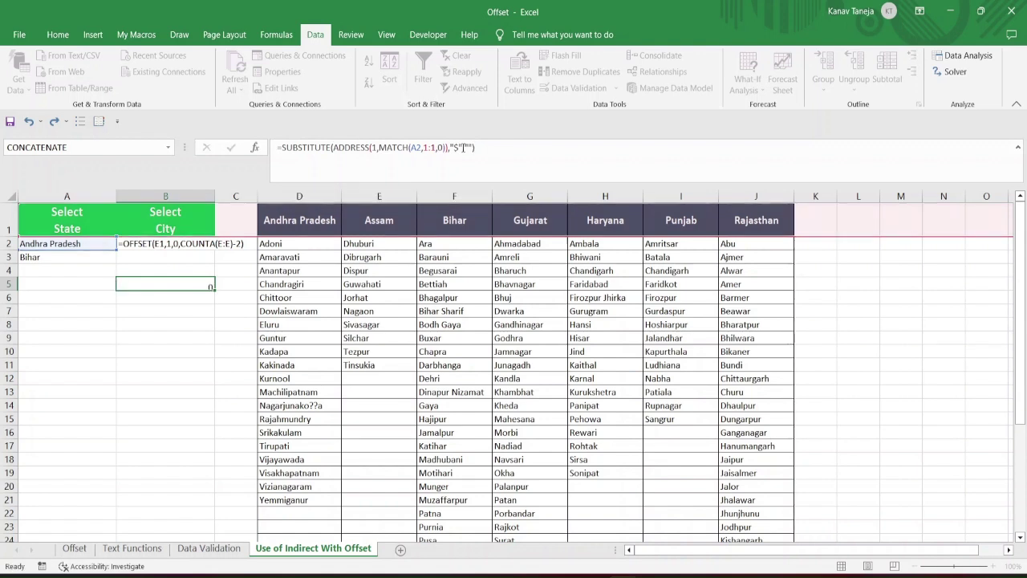
key("Return")
key("Up")
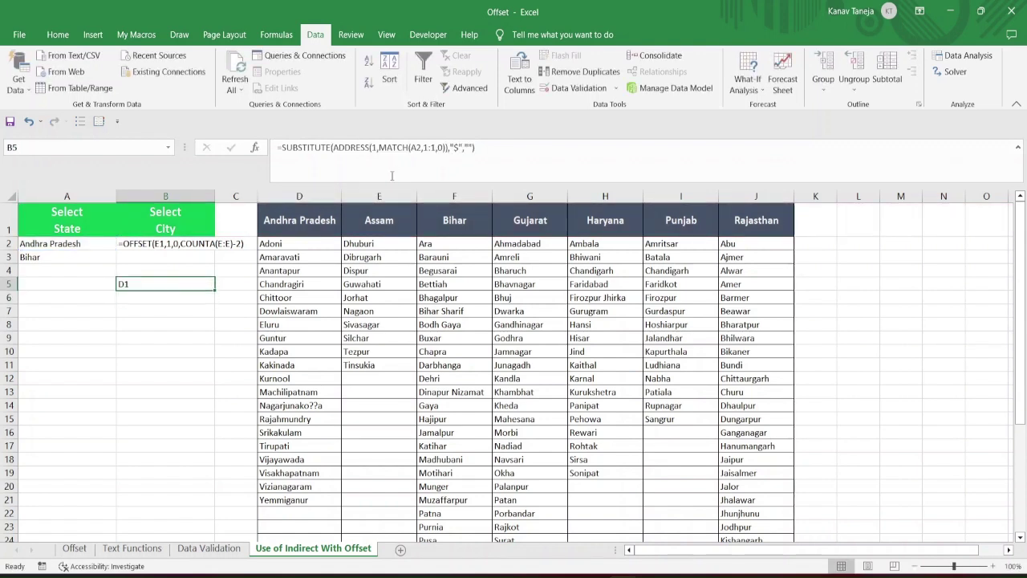
Wrap the SUBSTITUTE formula in cell B5 in LEFT with 1 character to extract the column letter
left_click(284, 147)
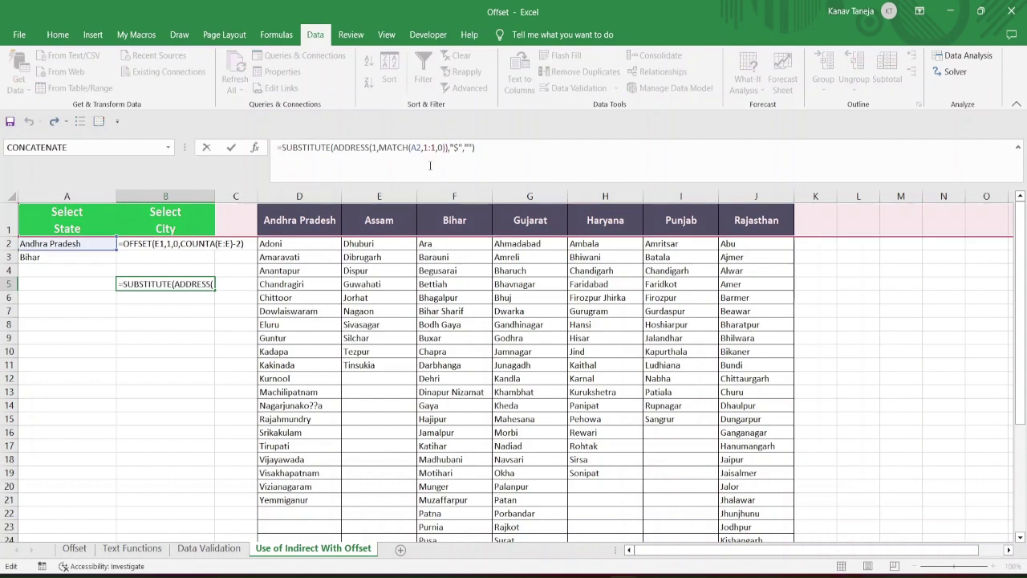
type("LEFT(")
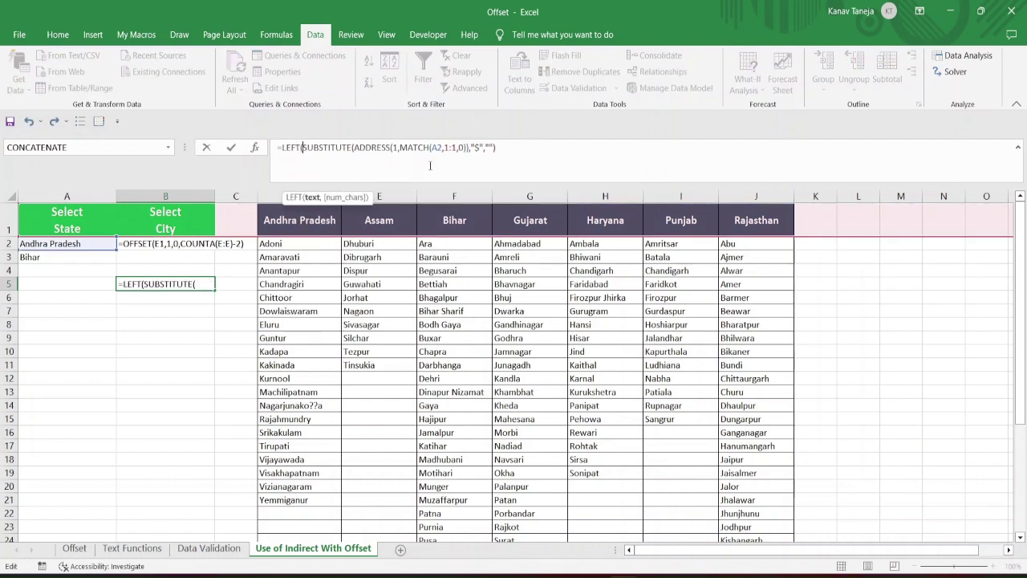
left_click(514, 147)
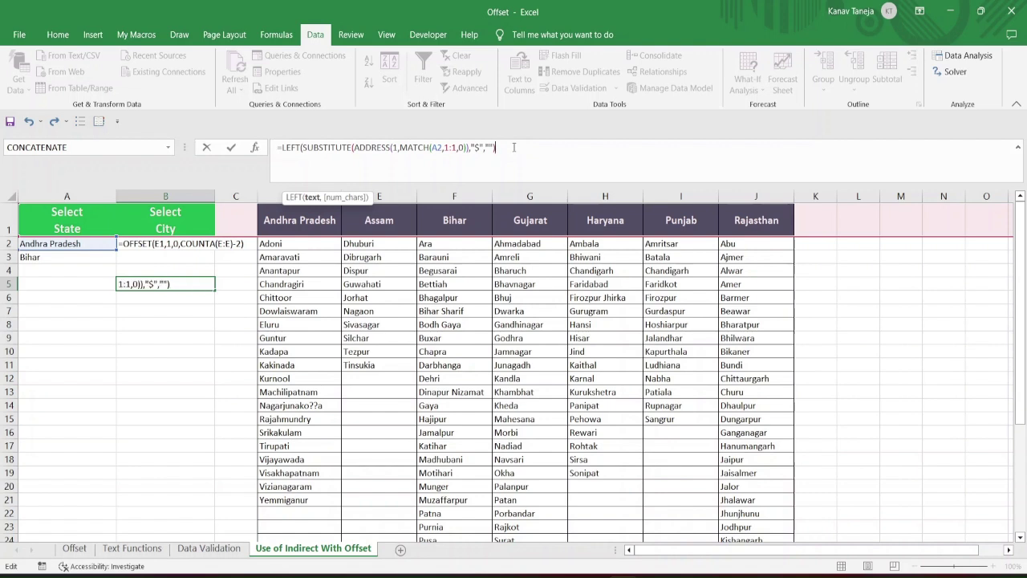
type(",")
type("1)")
key("Return")
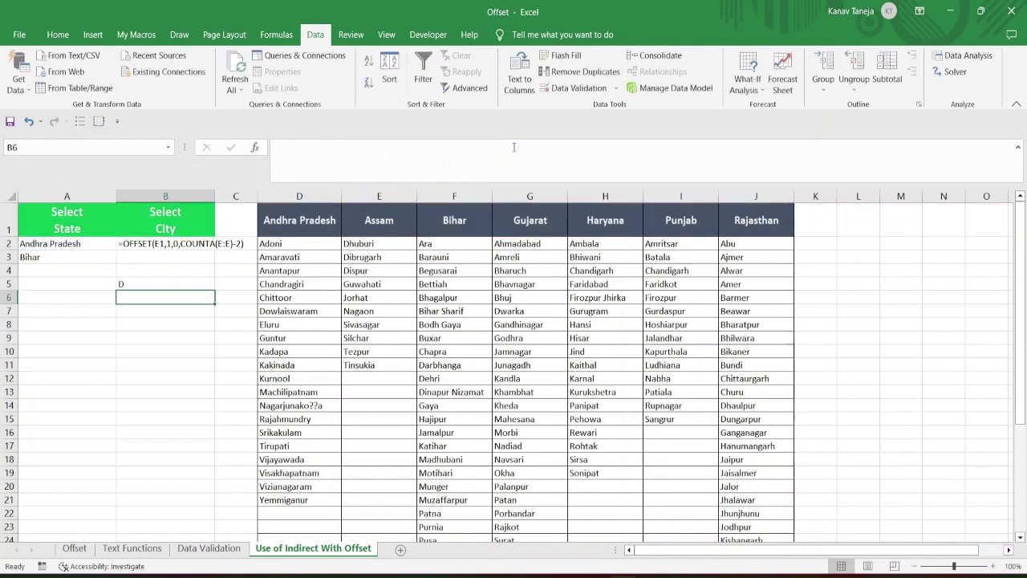
Append &":"& and a copy of the whole LEFT expression to cell B5's formula to build a full-column reference
key("Up")
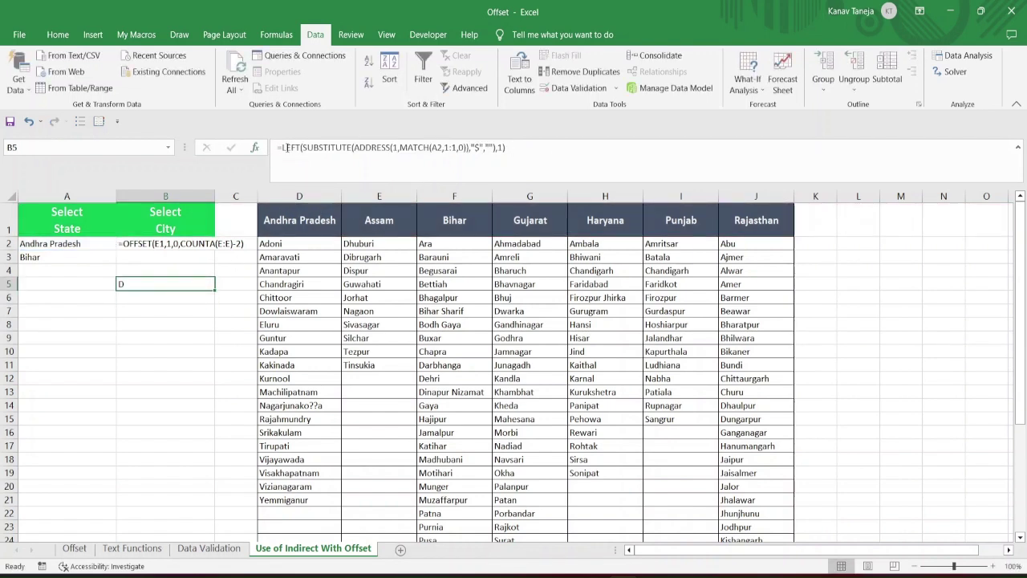
left_click_drag(282, 147, 529, 153)
key("ctrl+c")
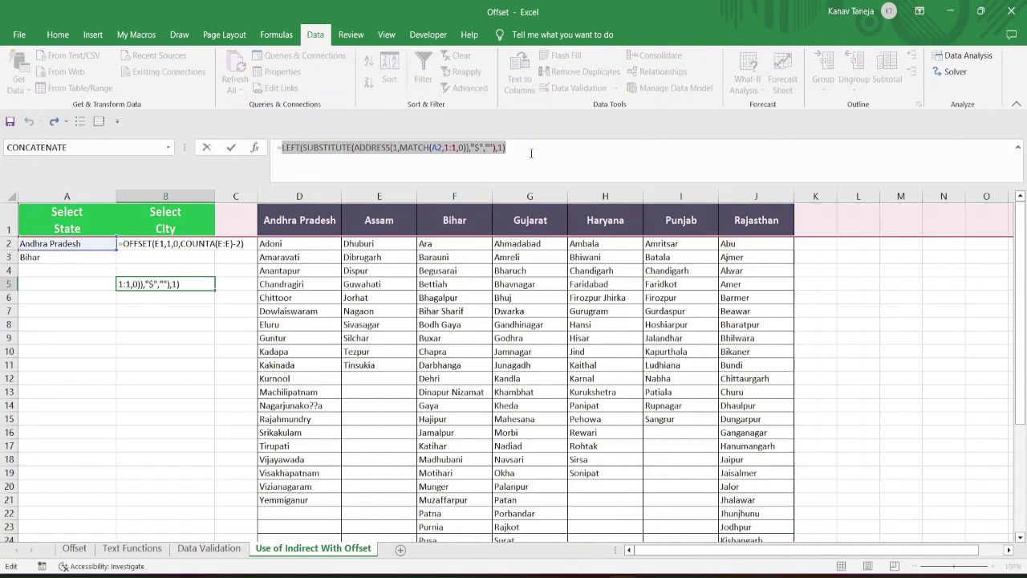
left_click(530, 152)
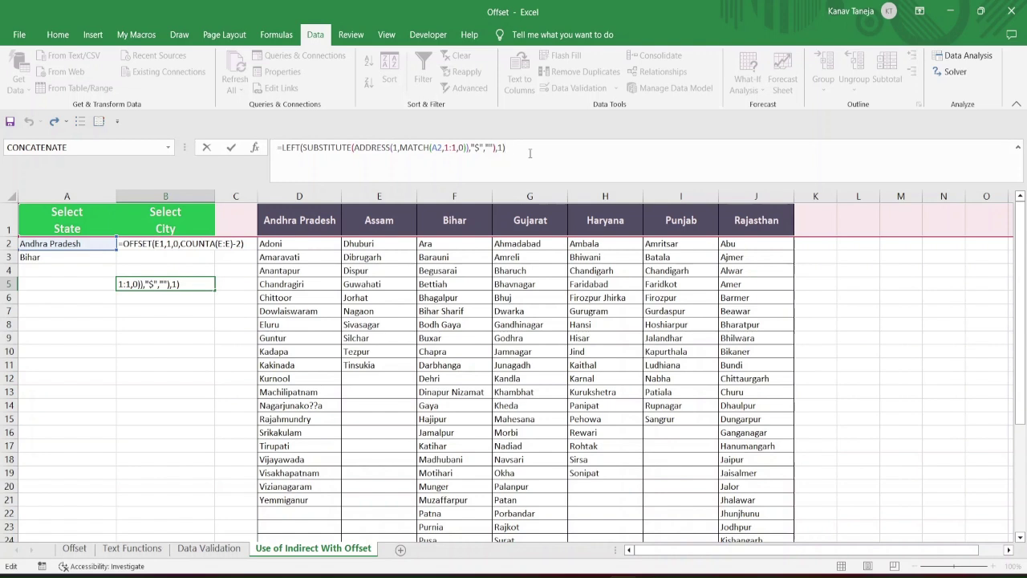
type("&\":\"&")
key("ctrl+v")
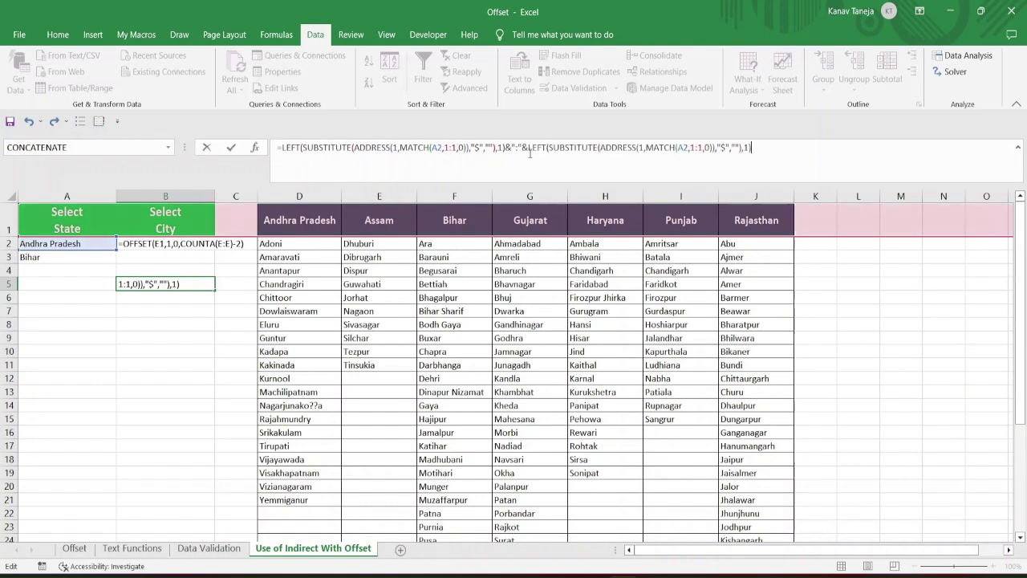
key("ctrl+Return")
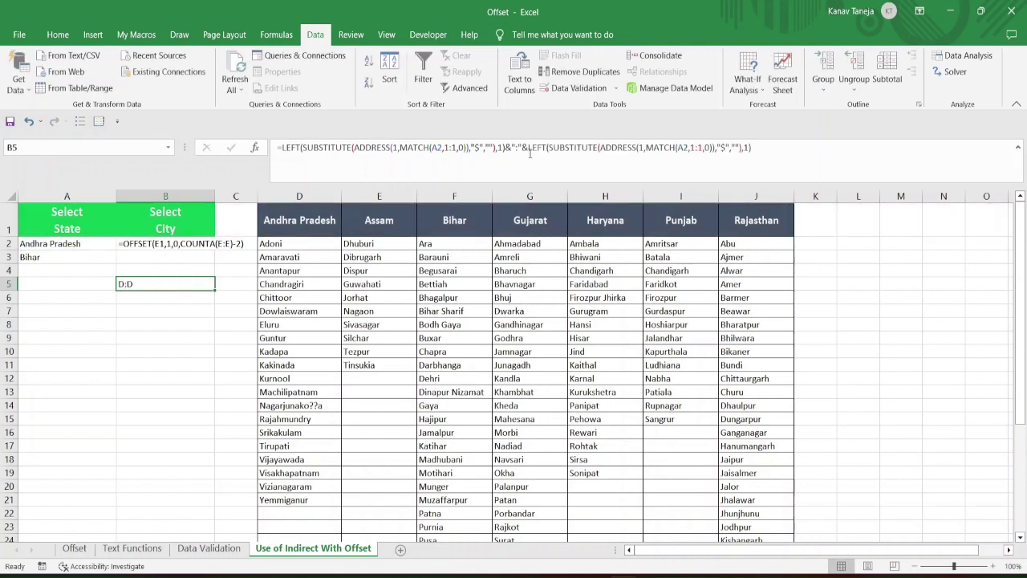
Change the state in cell A2 to Bihar and compare the column reference in cell B5 with the Bihar column
left_click(28, 244)
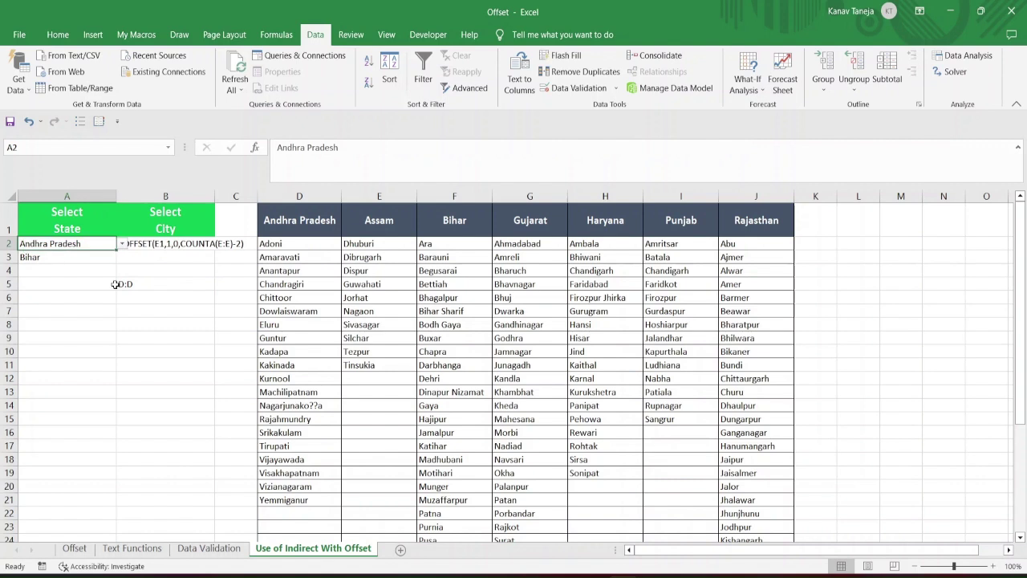
left_click(122, 243)
left_click(43, 274)
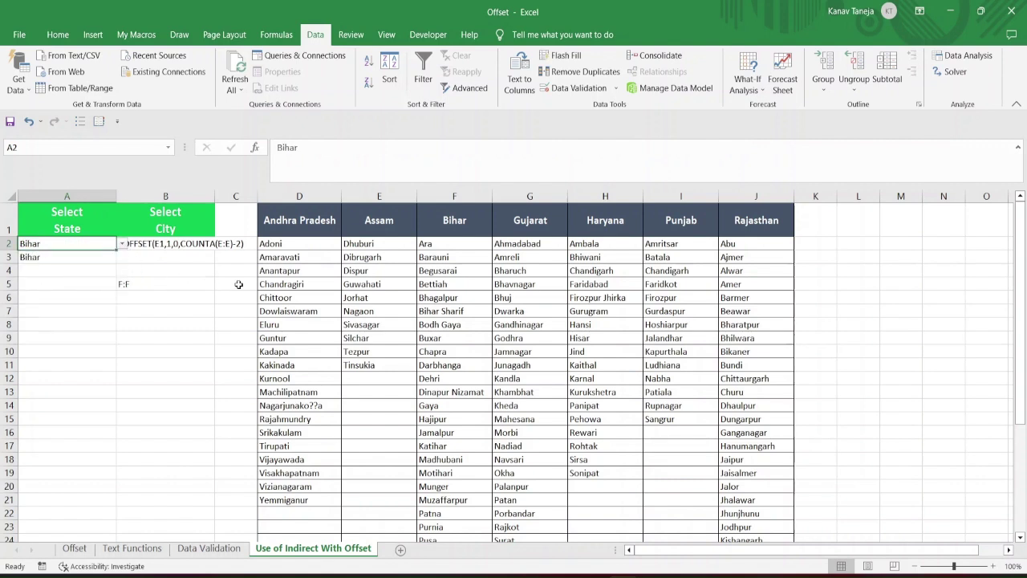
left_click(448, 199)
Wrap the column-reference formula in cell B5 in INDIRECT
left_click(139, 283)
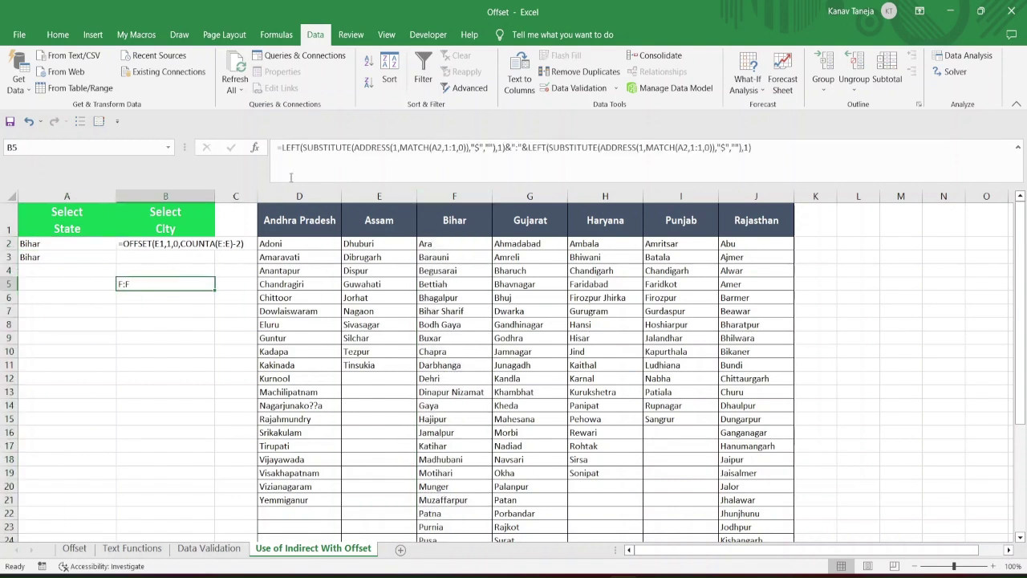
left_click(281, 147)
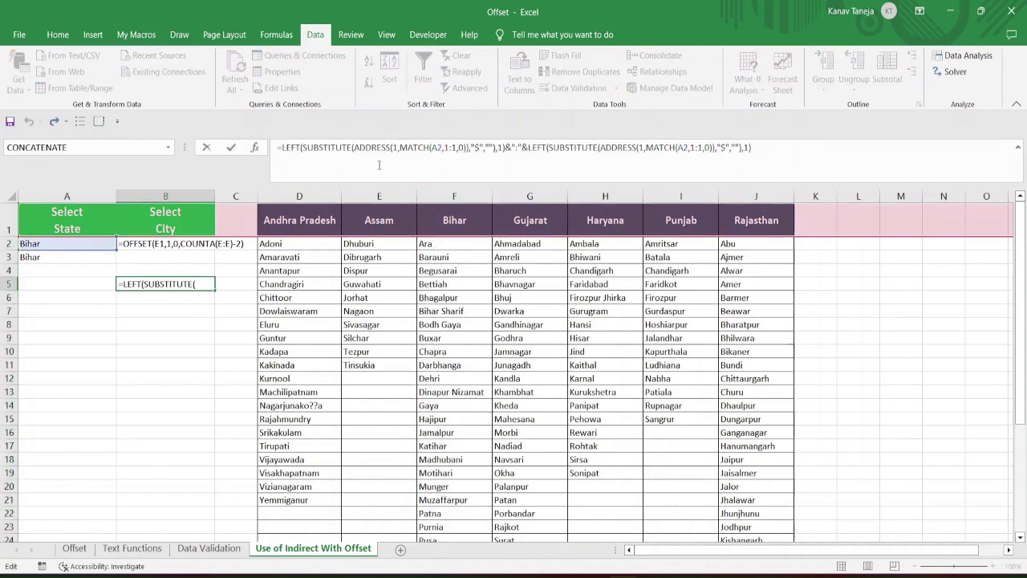
type("indire")
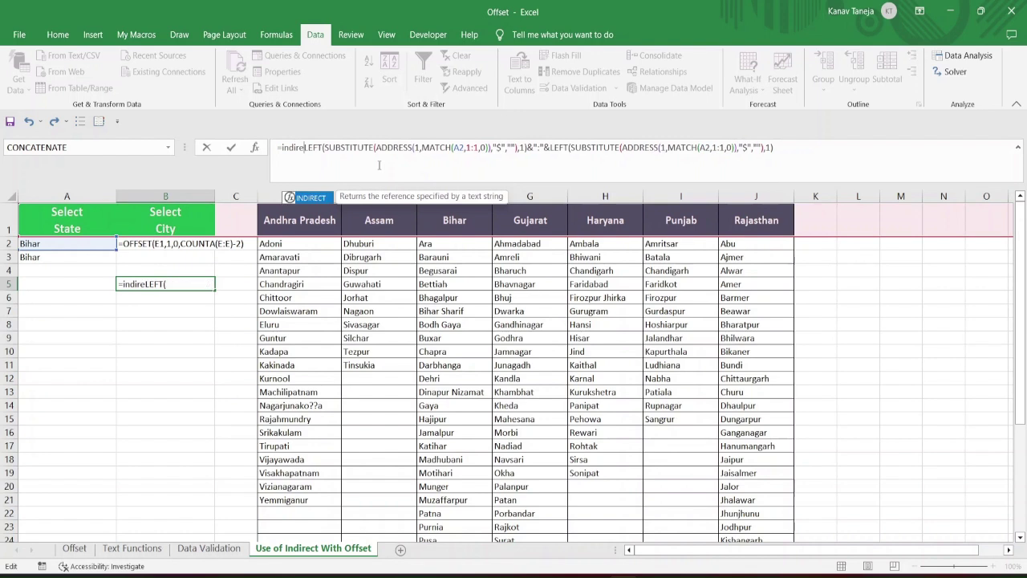
key("Tab")
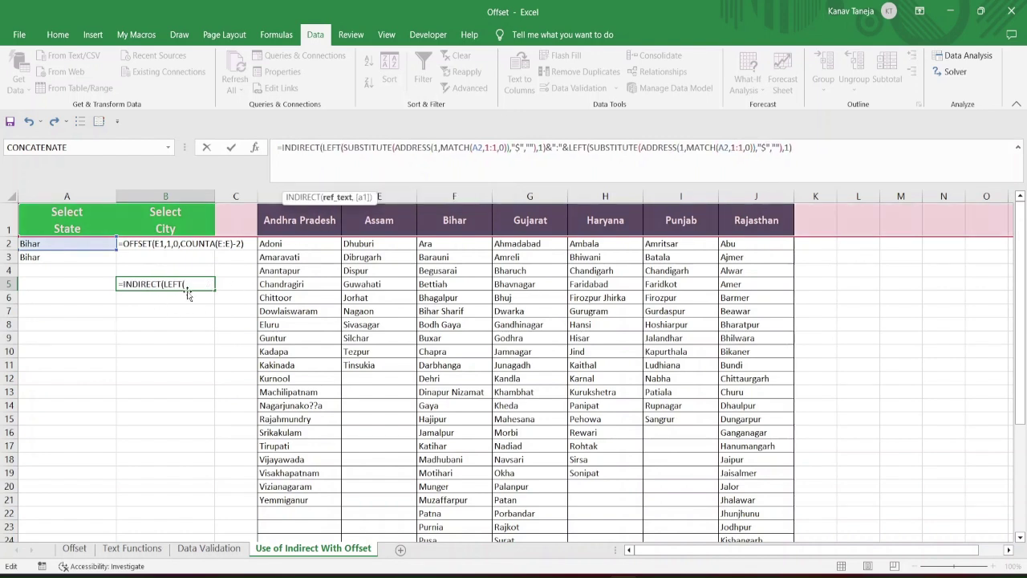
left_click(815, 151)
type(")")
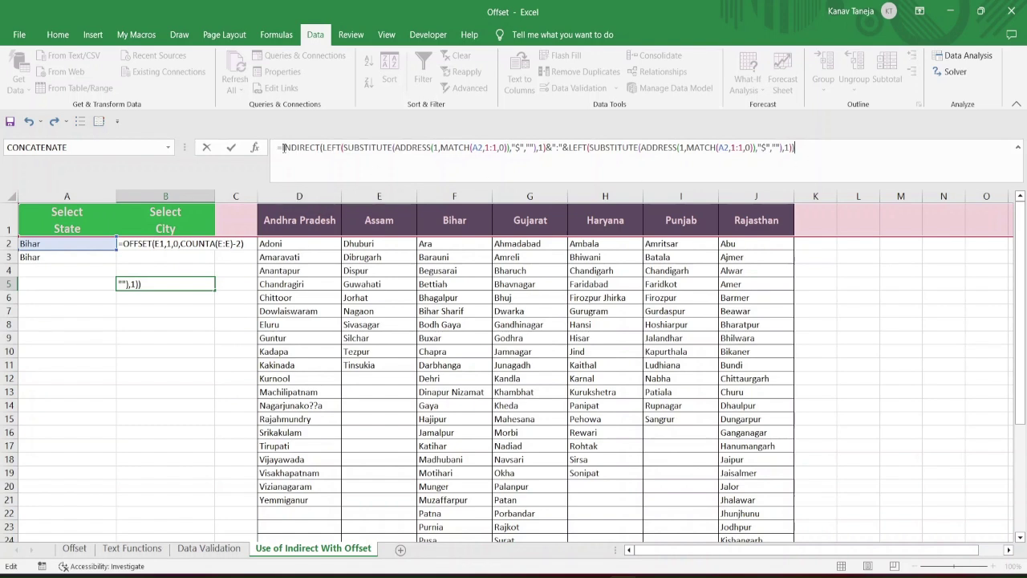
Wrap the INDIRECT formula in cell B5 in COUNTA to count the entries in the selected state's column
left_click(279, 147)
type("coun")
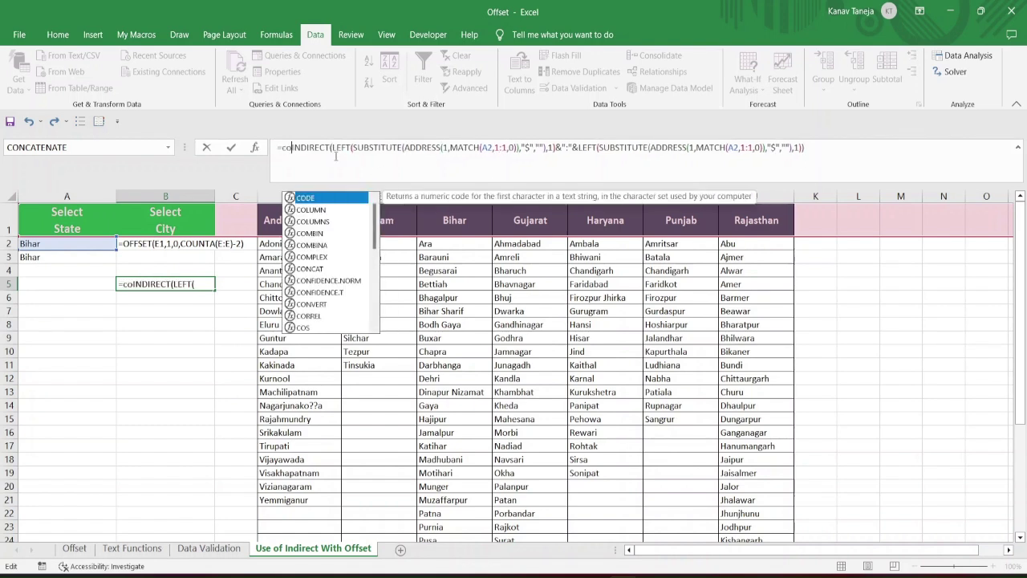
type("ta(")
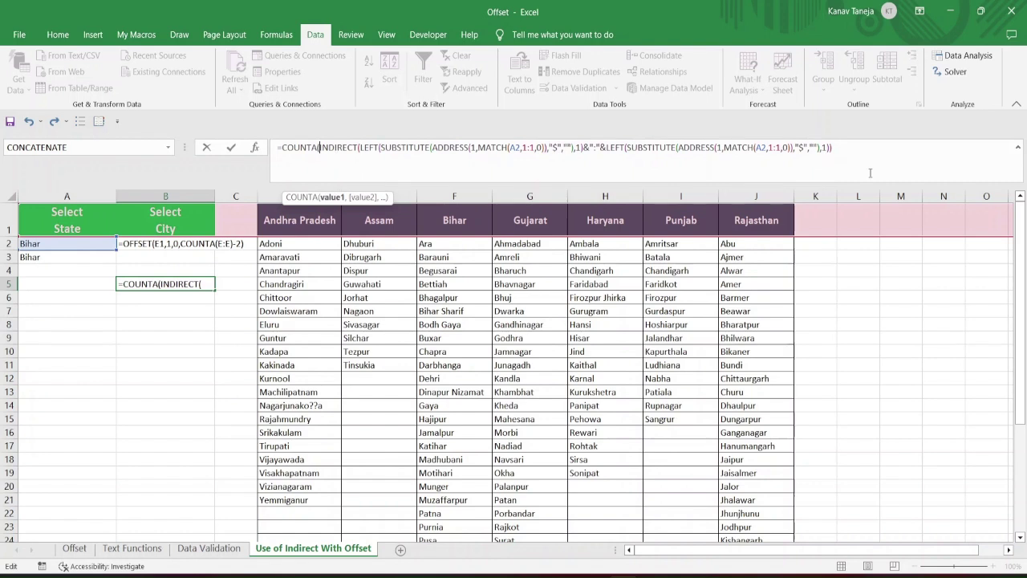
left_click(871, 147)
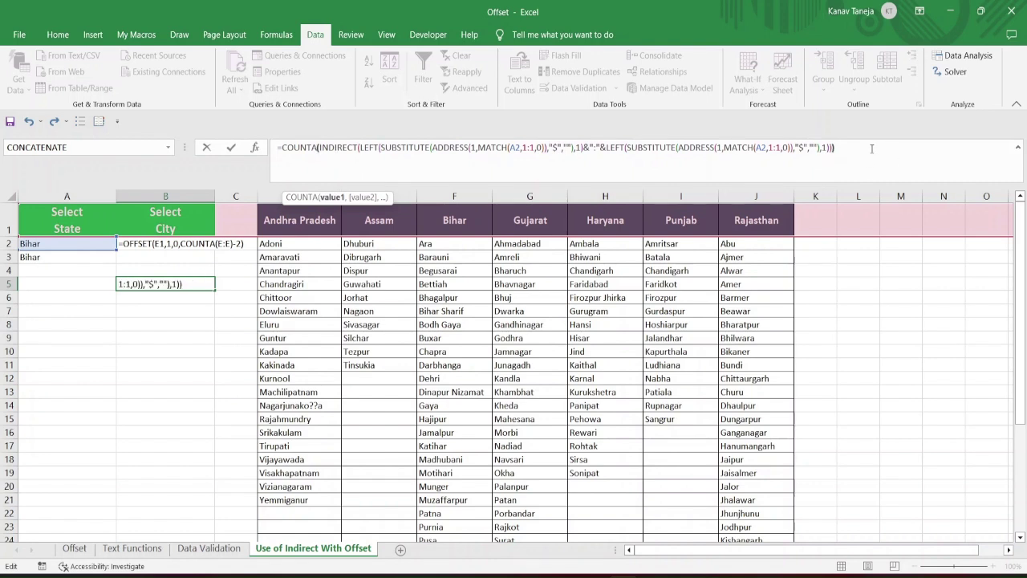
type(")")
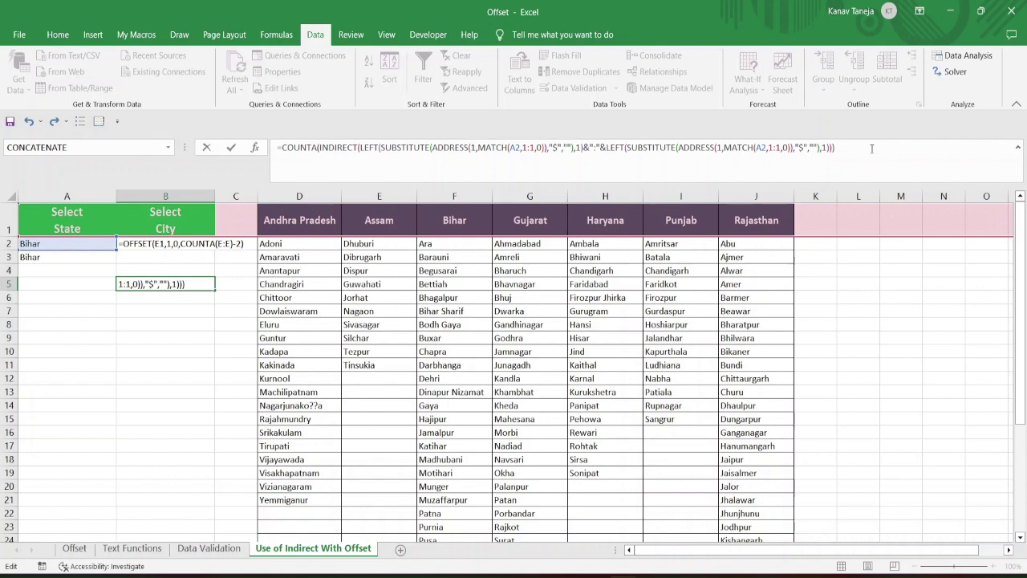
key("Return")
key("Up")
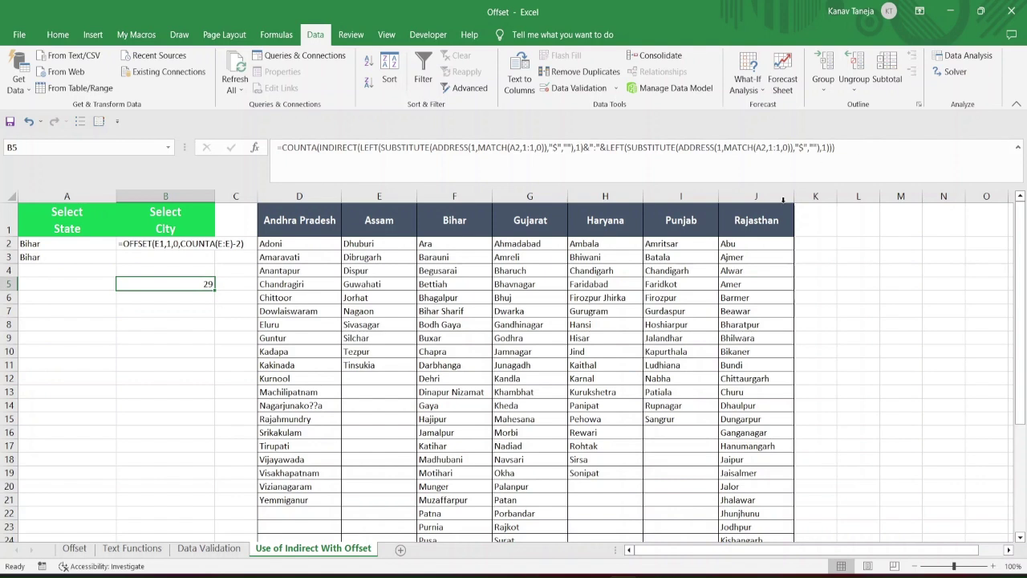
Change the state in cell A2 to Assam and check the count in cell B5
left_click(33, 242)
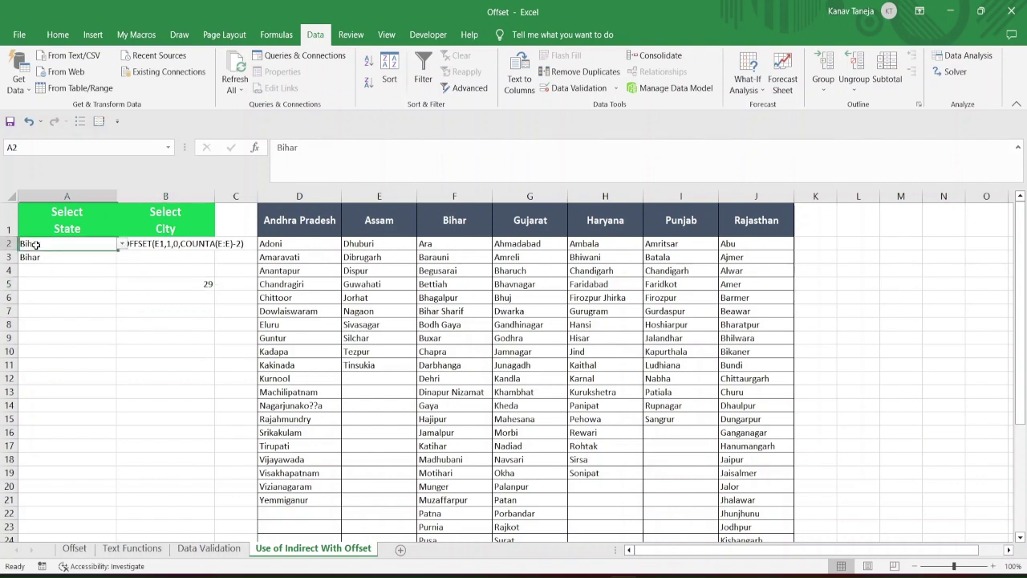
left_click(122, 245)
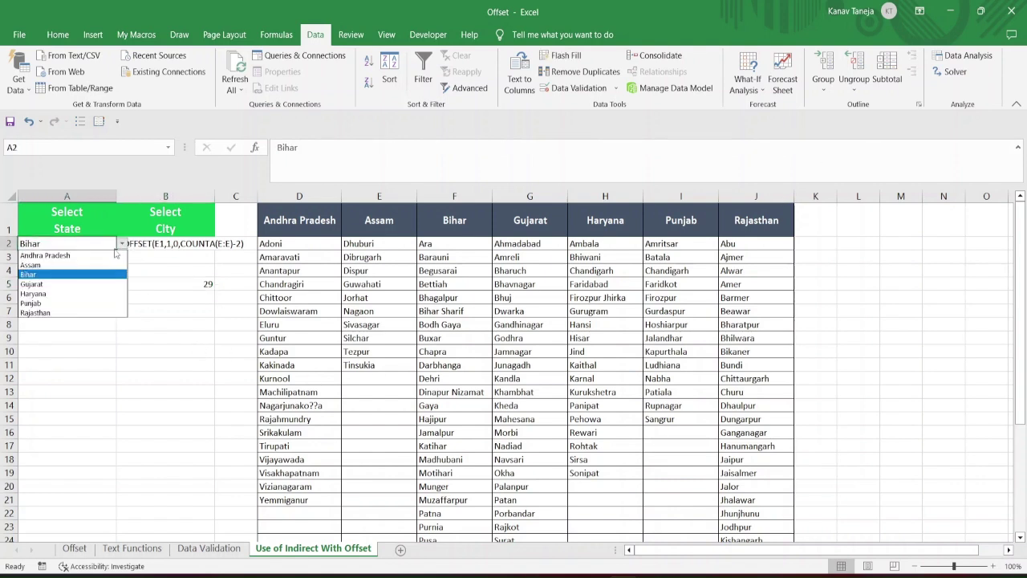
left_click(70, 265)
left_click(179, 285)
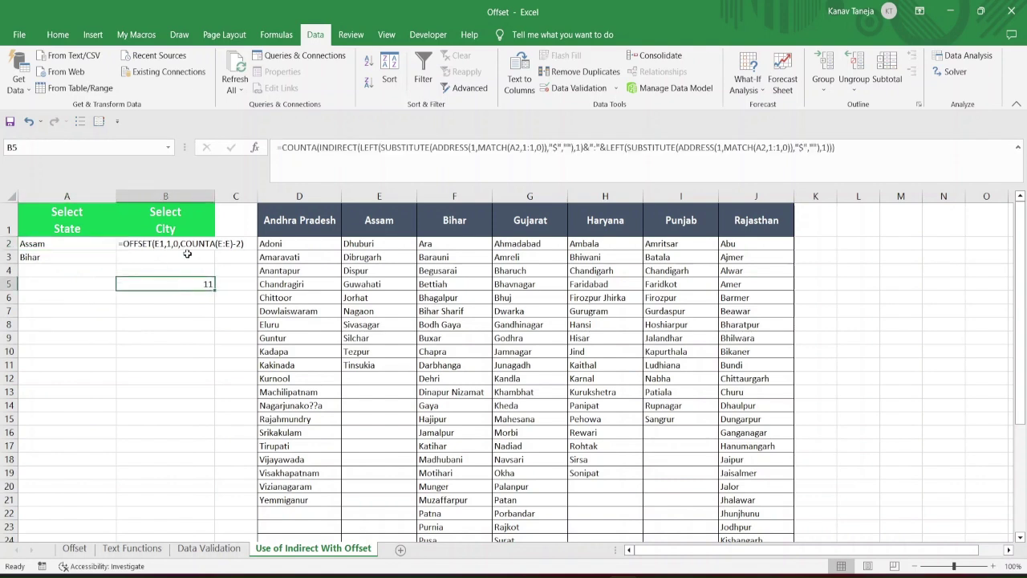
Subtract 2 from the COUNTA formula in cell B5
left_click(860, 153)
type("-")
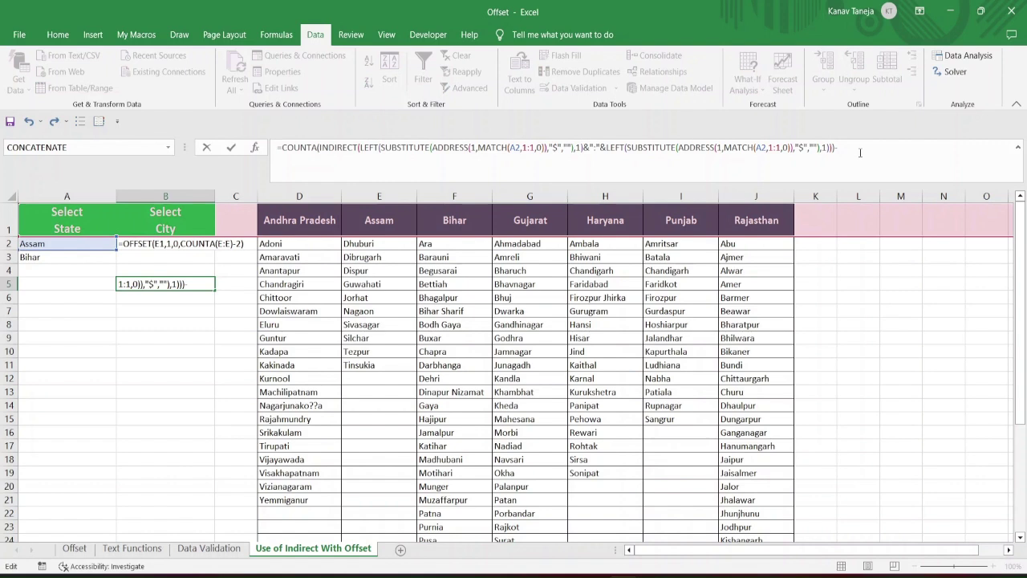
type("2")
key("ctrl+Return")
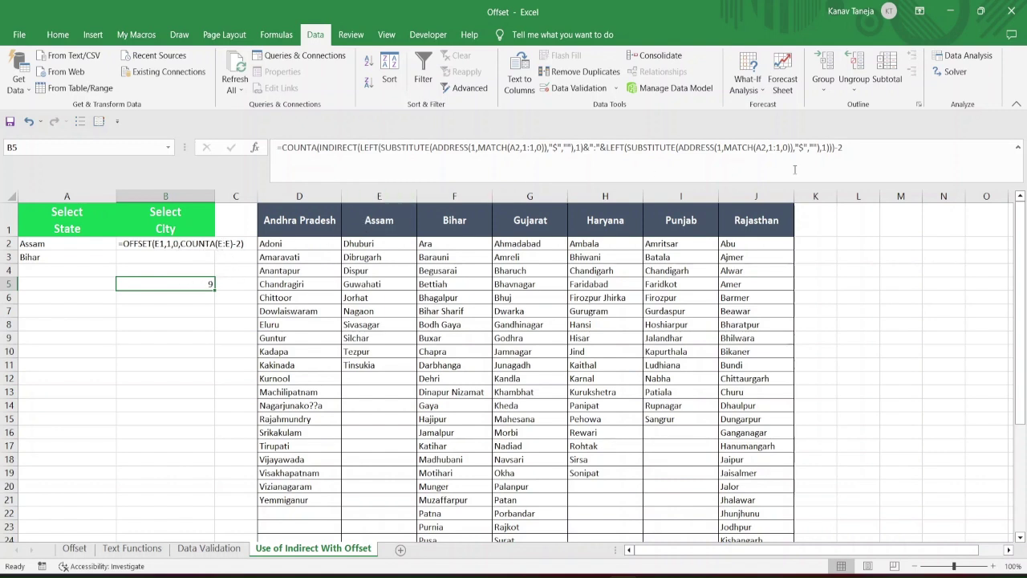
Replace COUNTA(E:E)-2 in cell B2's OFFSET formula text with the whole COUNTA(INDIRECT(...))-2 expression copied from cell B5
left_click_drag(843, 147, 285, 147)
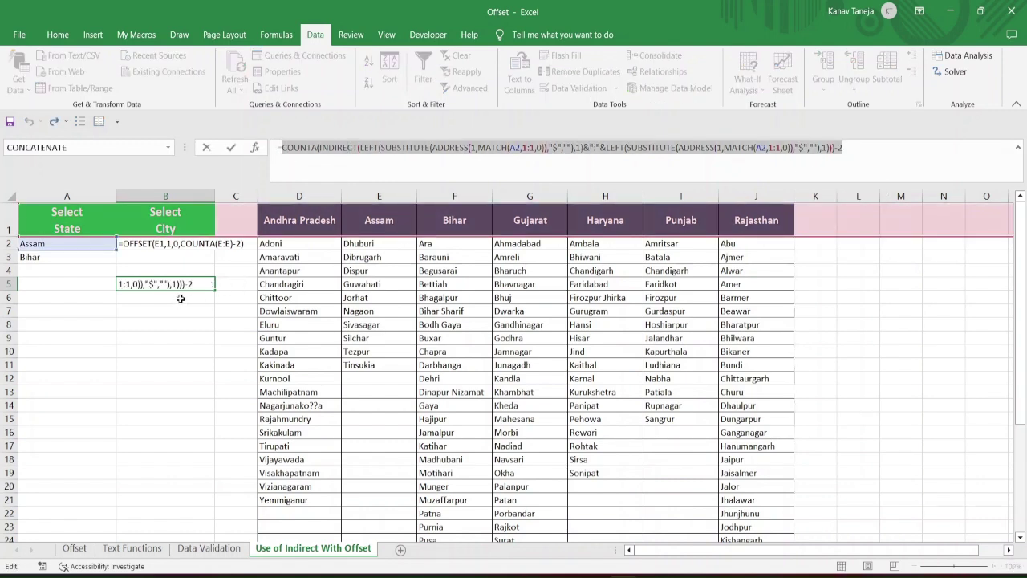
key("Escape")
left_click(168, 242)
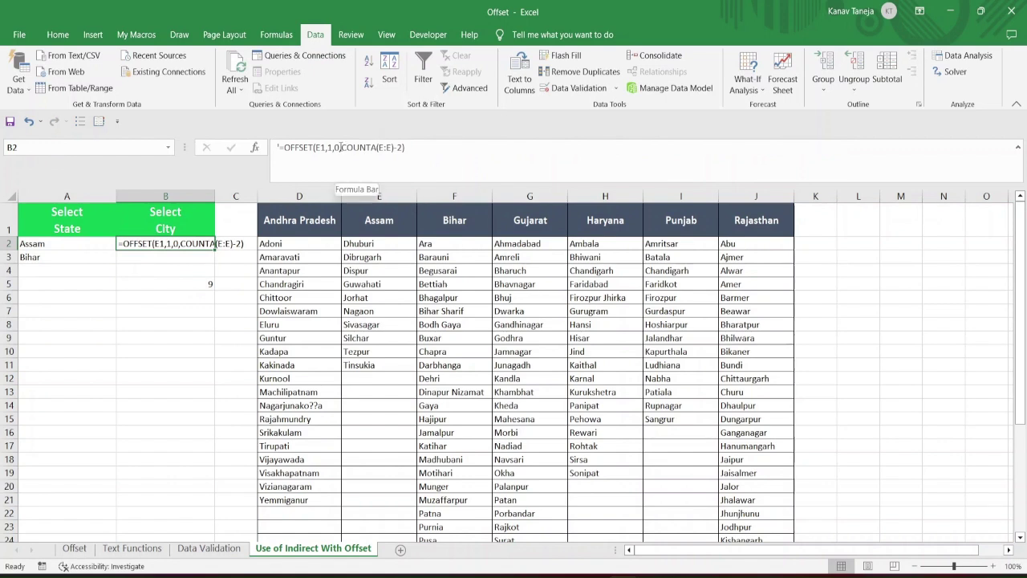
left_click_drag(341, 147, 402, 149)
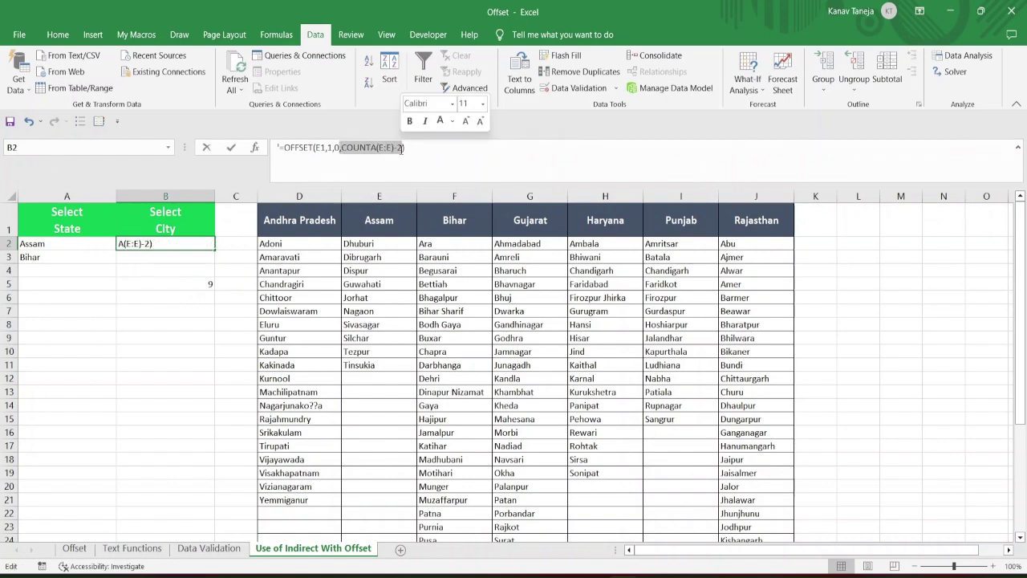
type("COUNTA(INDIRECT(LEFT(SUBSTITUTE(ADDRESS(1,MATCH(A2,1:1,0)),\"$\",\"\"),1)&\":\"&LEFT(SUBSTITUTE(ADDRESS(1,MATCH(A2,1:1,0)),\"$\",\"\"),1)))-2)")
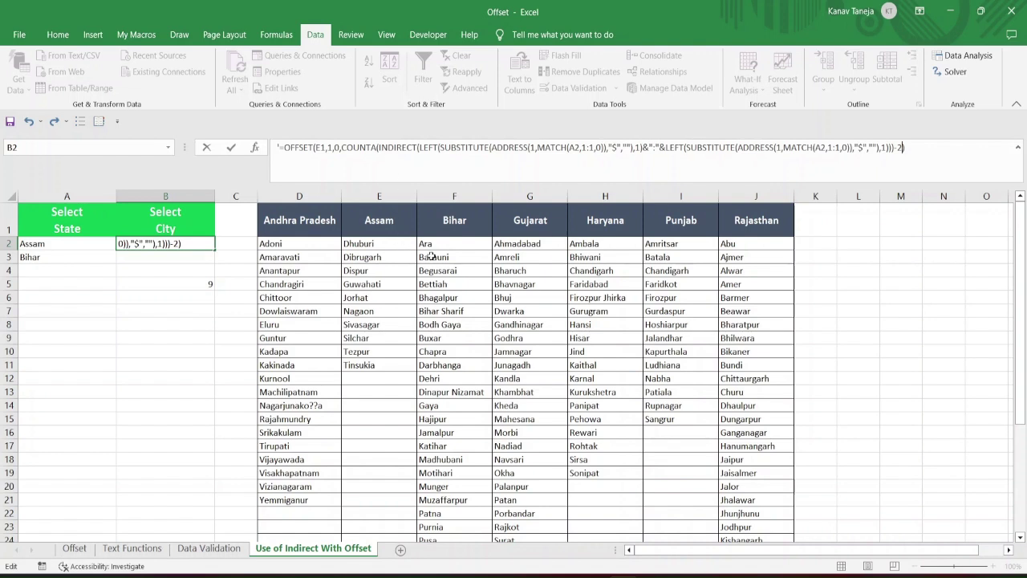
key("Return")
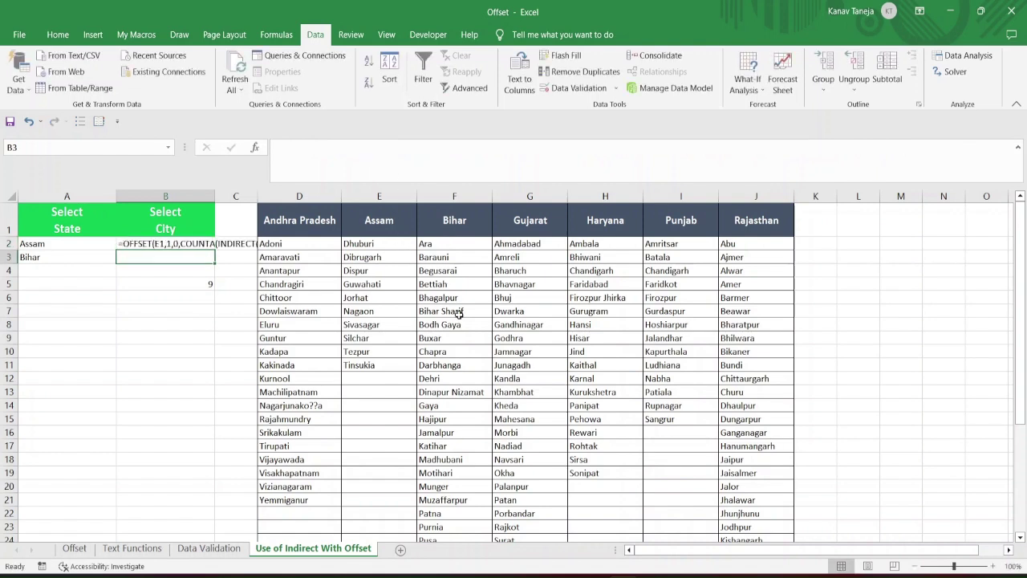
key("Up")
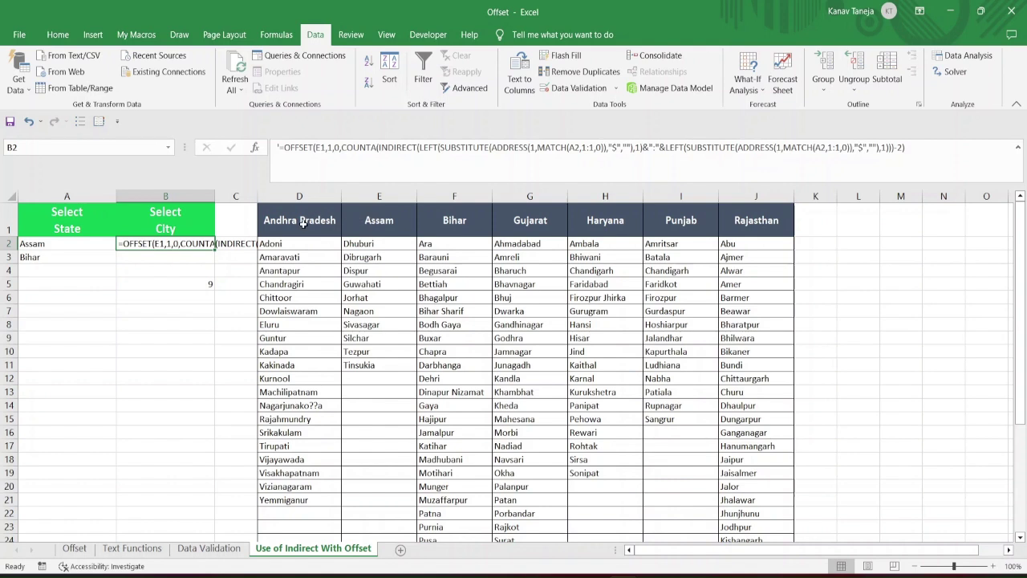
Change the starting reference of the OFFSET formula text in cell B2 to D1 and review its columns argument
left_click(321, 148)
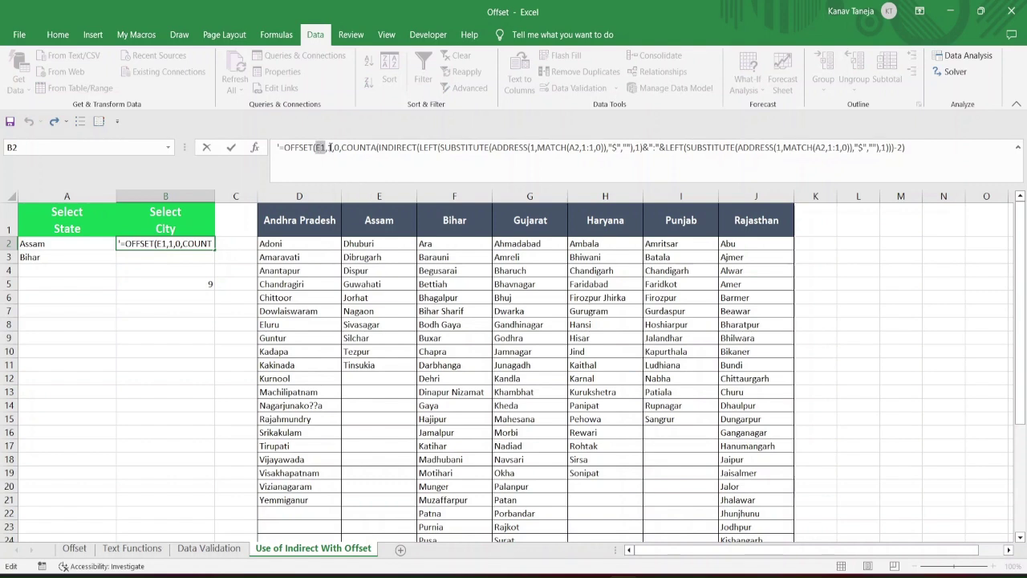
type("D1")
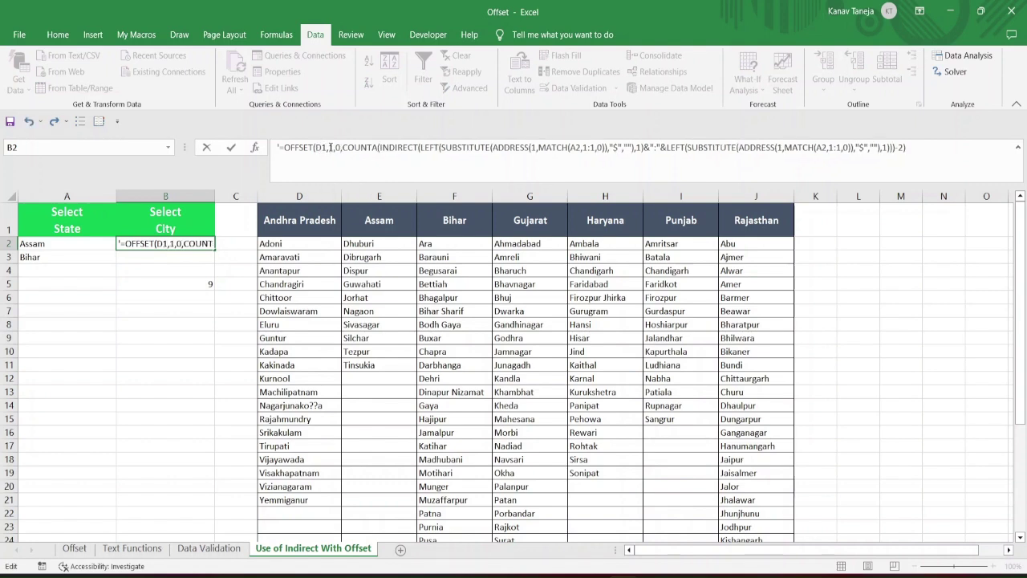
key("Return")
key("Up")
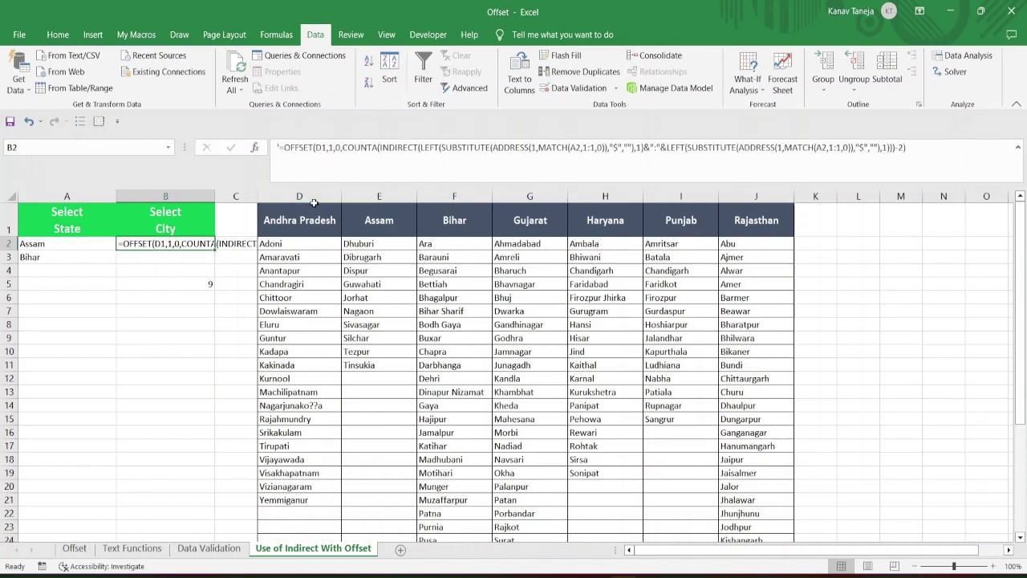
double_click(337, 147)
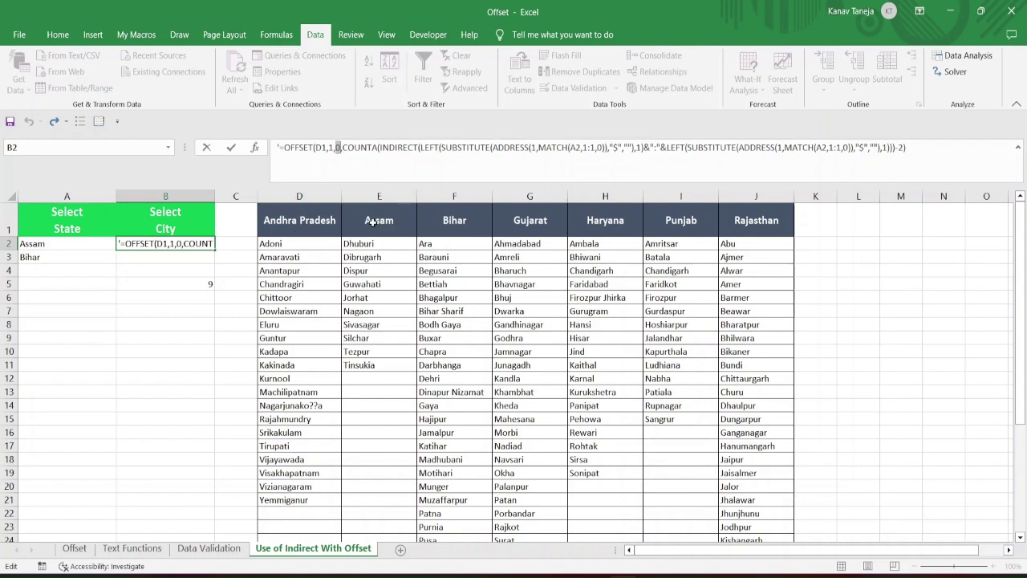
key("Return")
Enter =MATCH(A2,D1:J1,0) in cell B4 to locate the selected state among the header cells
left_click(174, 268)
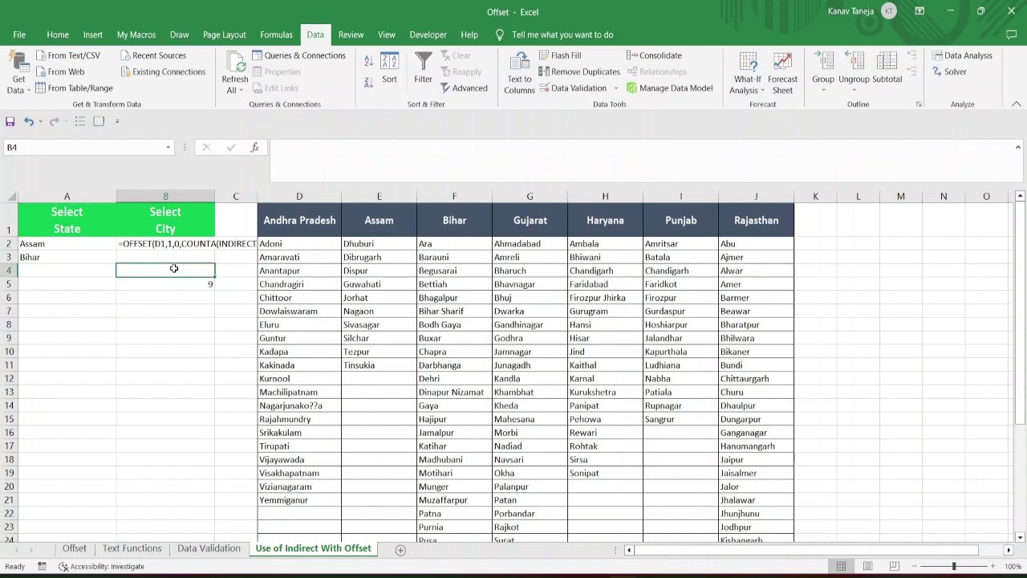
type("=mat")
key("Tab")
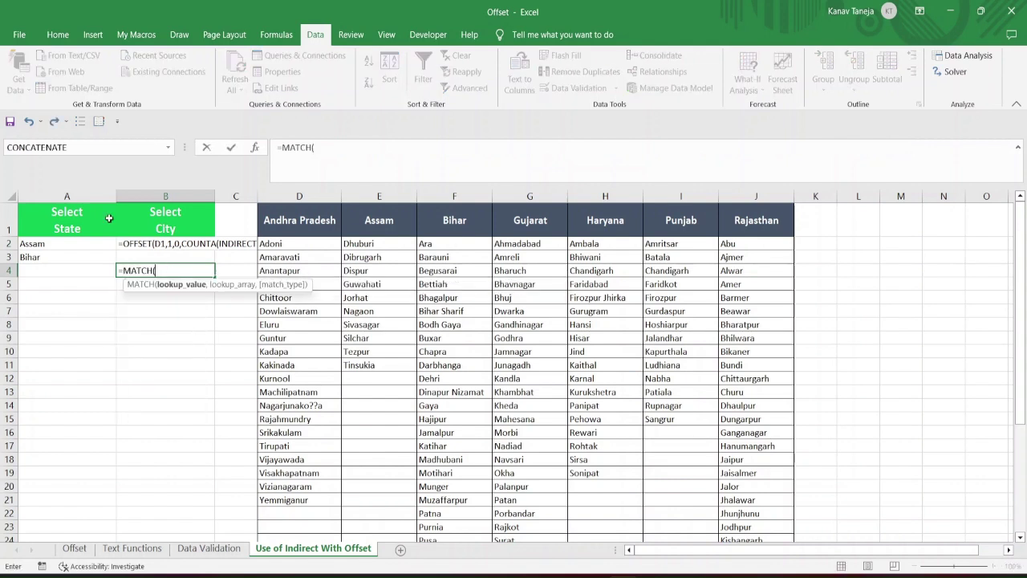
left_click(33, 244)
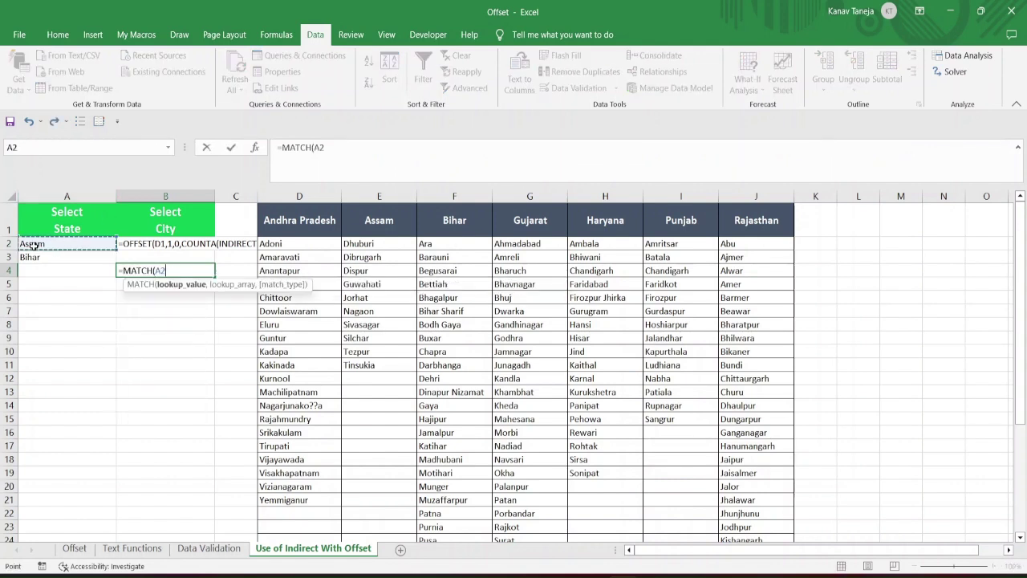
type(",")
left_click_drag(306, 221, 747, 231)
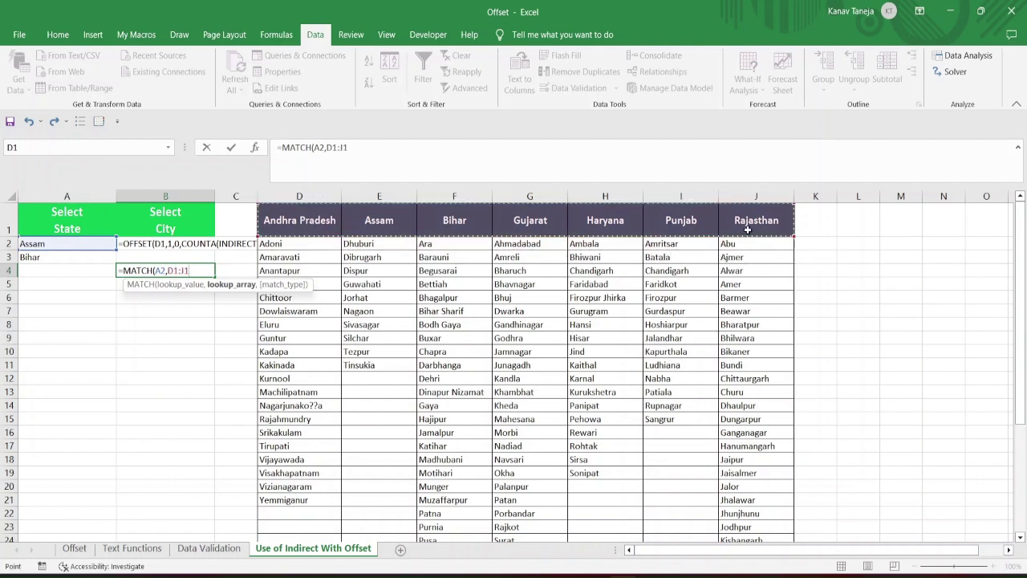
type(")")
key("BackSpace")
type(",")
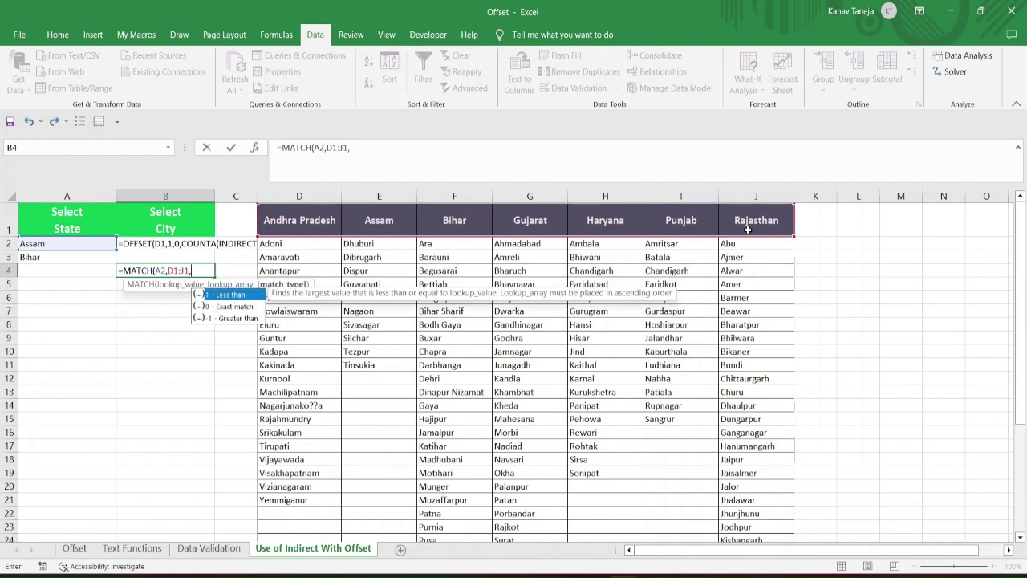
type("0)")
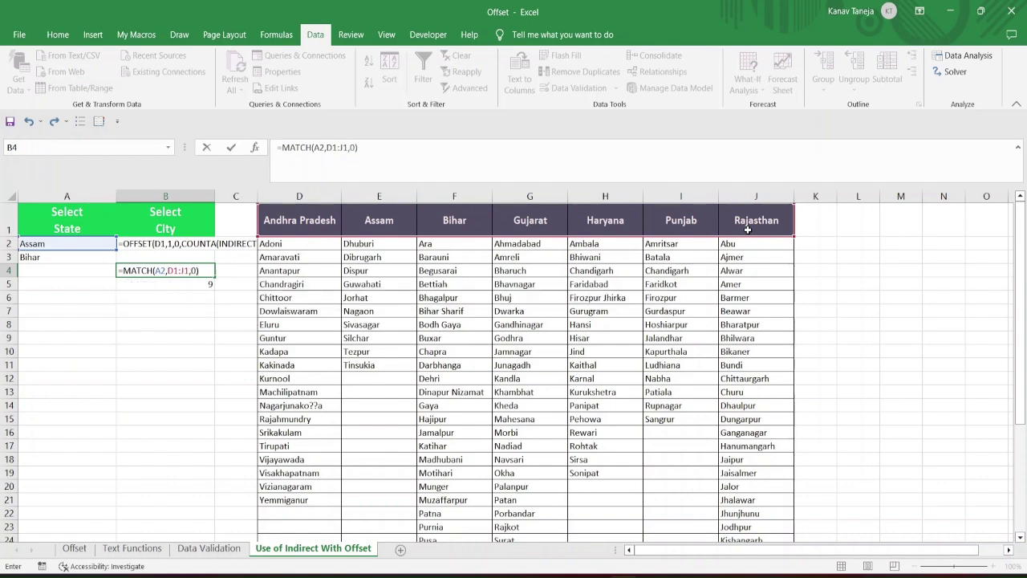
key("Return")
key("Up")
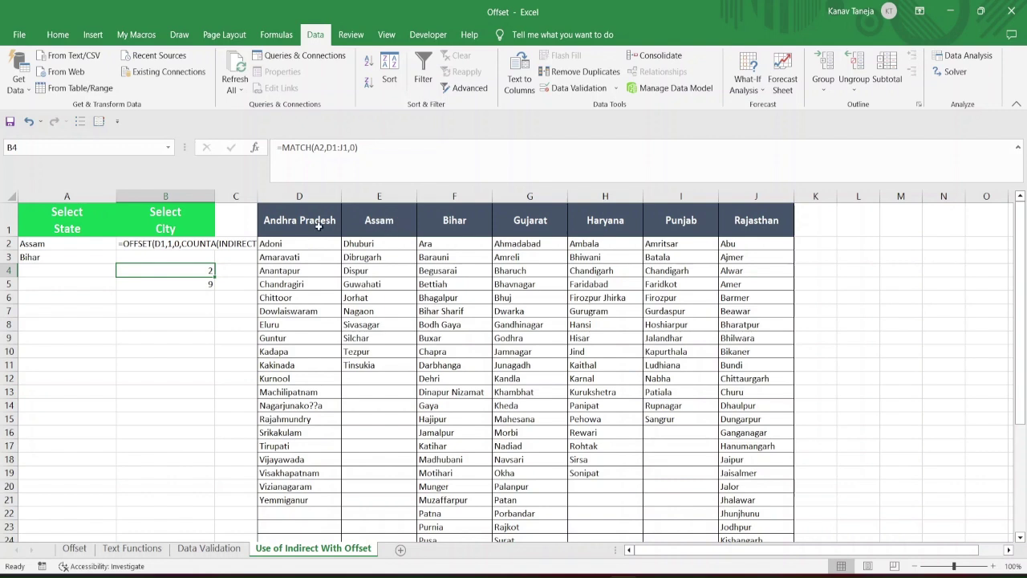
Subtract 1 from the MATCH formula in cell B4
left_click(390, 153)
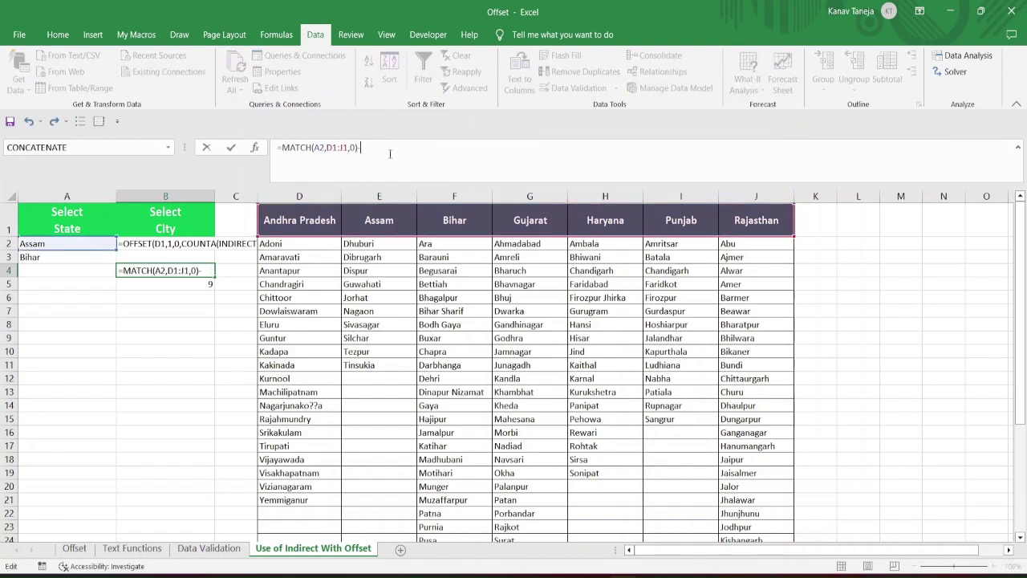
type("-1")
key("Return")
key("Up")
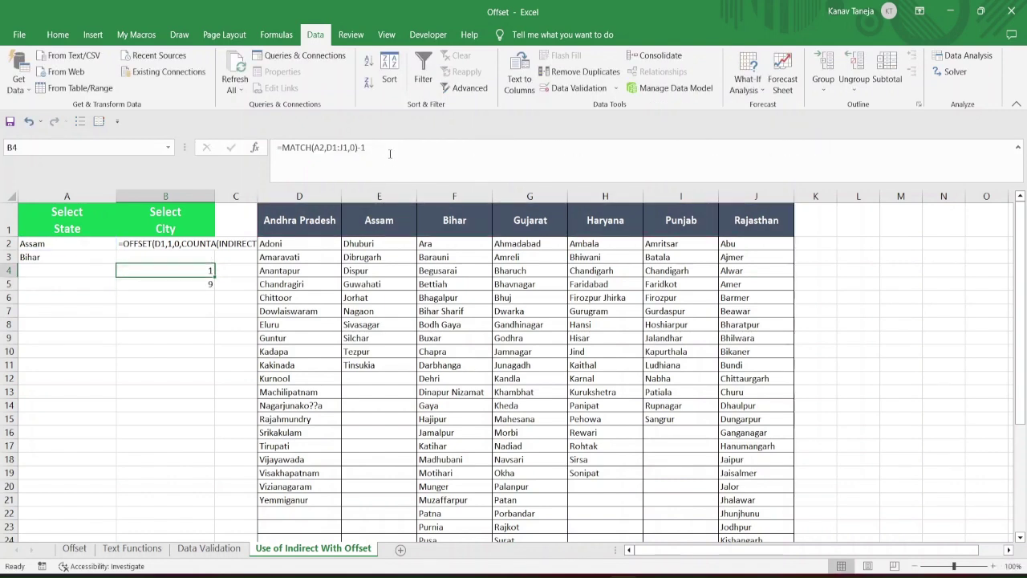
Set the state in cell A2 to Andhra Pradesh and to Bihar, checking the column offset in cell B4 each time
left_click(59, 247)
left_click(122, 244)
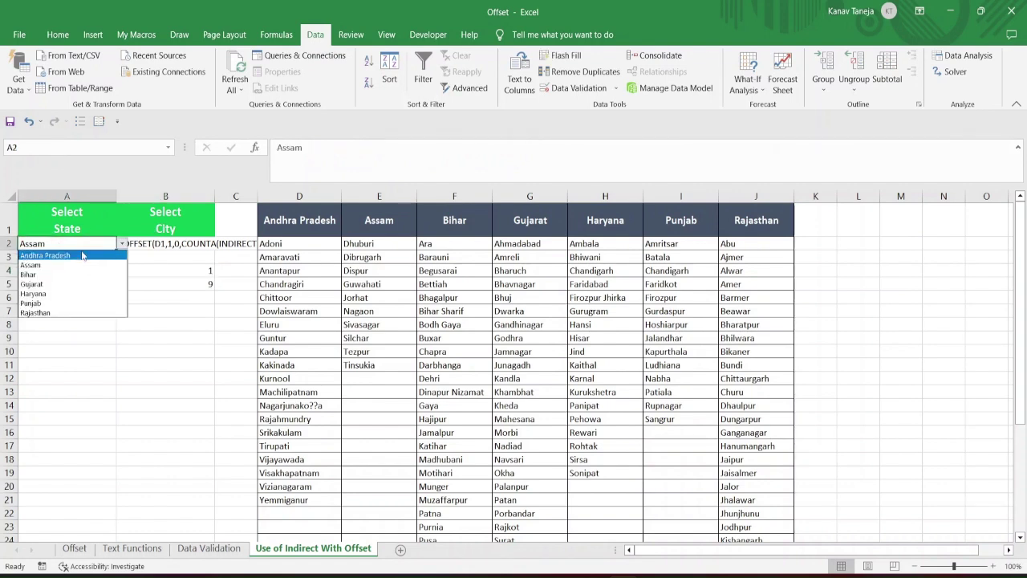
left_click(48, 255)
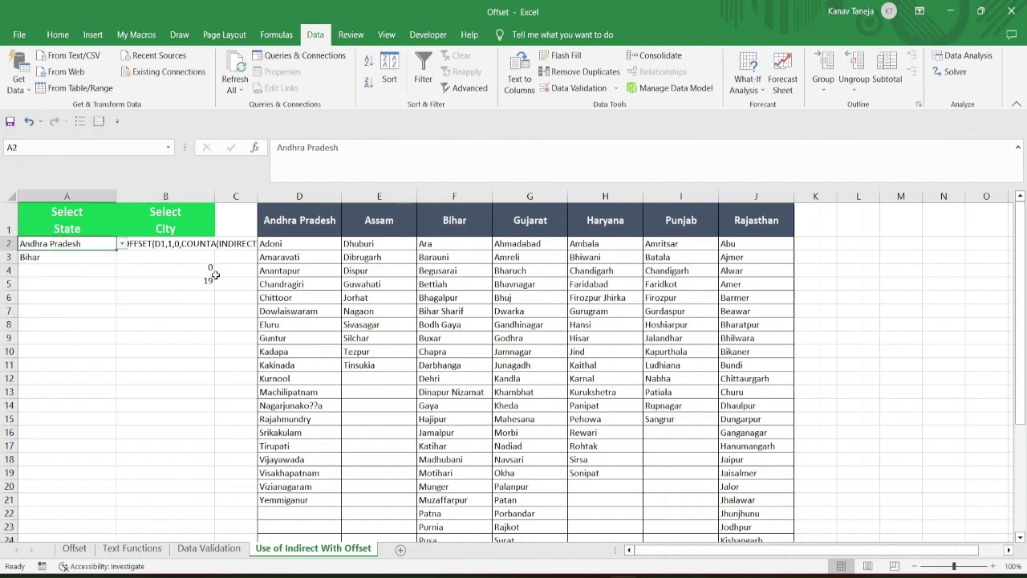
left_click(122, 244)
left_click(76, 274)
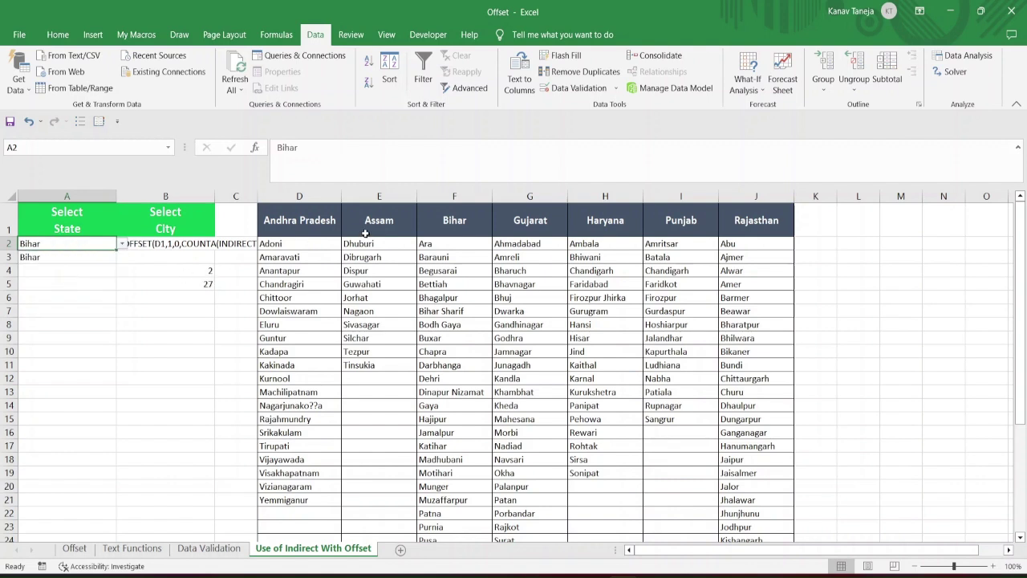
Replace the 0 columns argument in cell B2's OFFSET formula text with MATCH(A2,D1:J1,0)-1 copied from cell B4
left_click(181, 274)
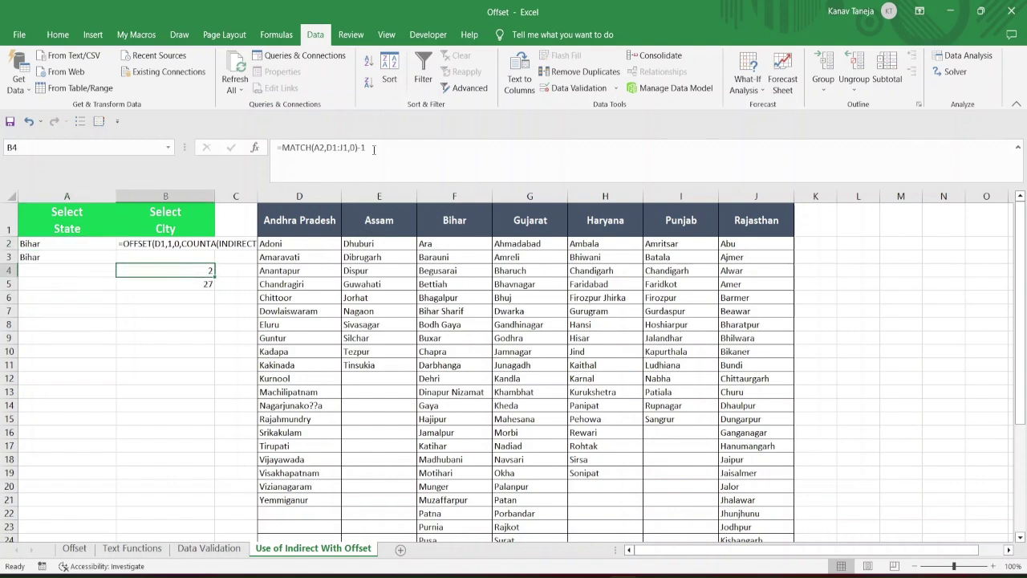
left_click_drag(373, 150, 281, 148)
key("ctrl+c")
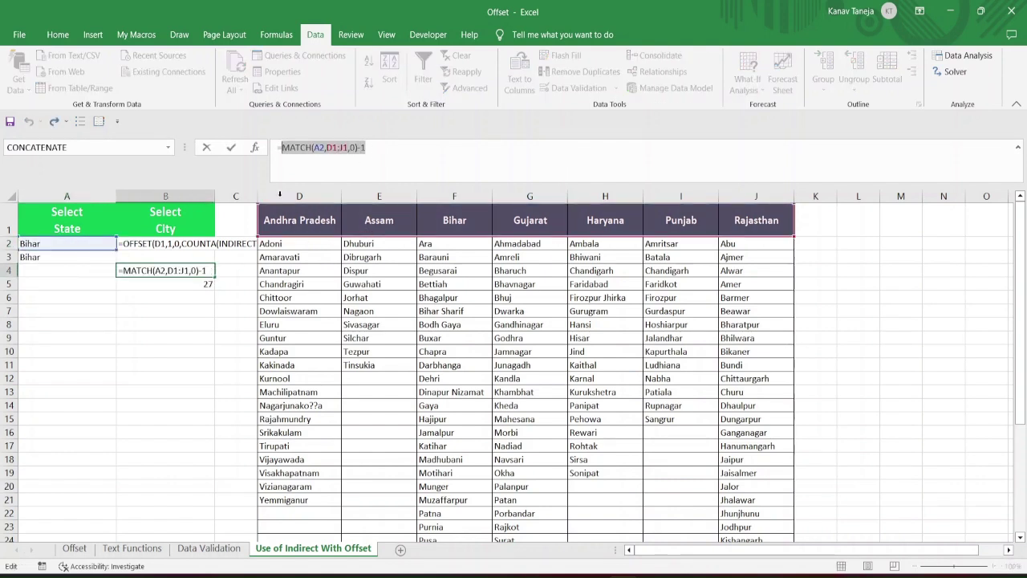
key("Escape")
left_click(185, 242)
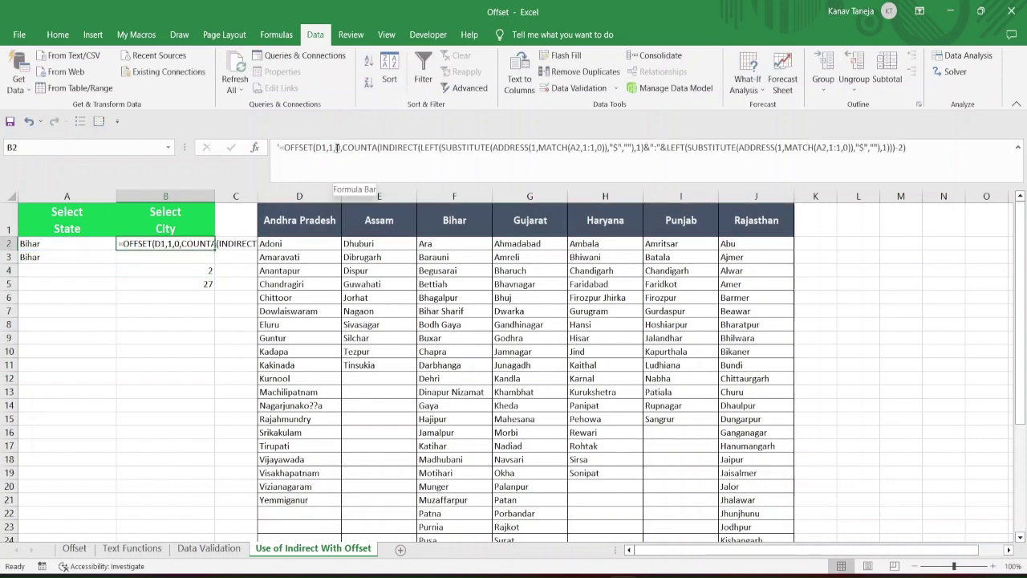
double_click(337, 148)
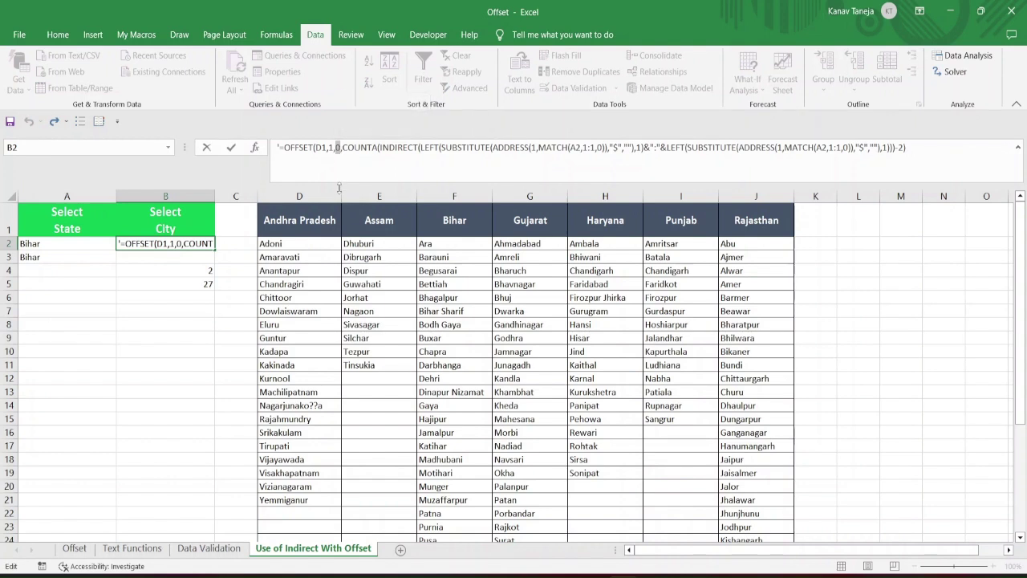
key("ctrl+v")
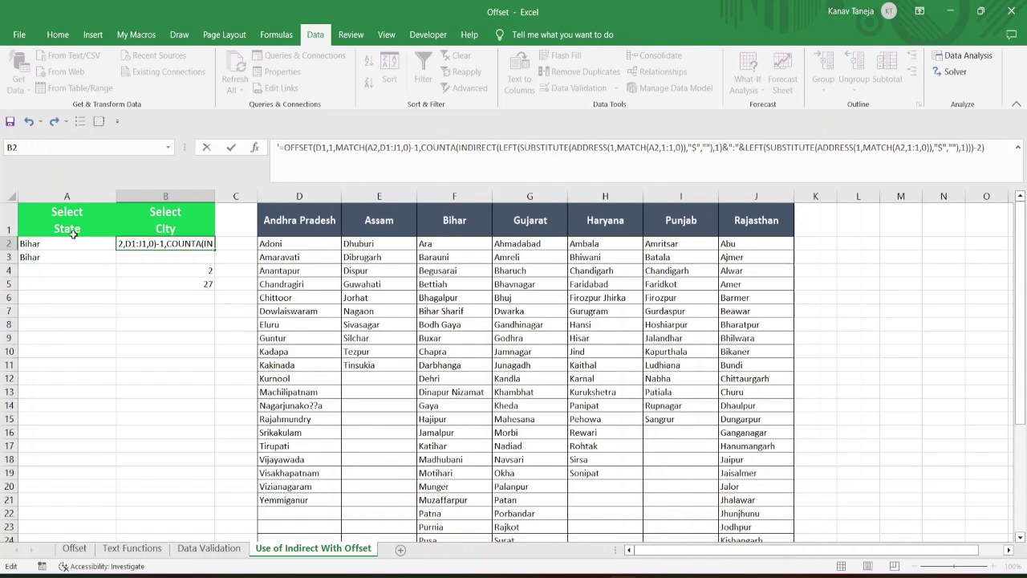
Copy the complete OFFSET formula text from cell B2, then clear B2 and the helper cells B4:B5
left_click_drag(986, 148, 272, 133)
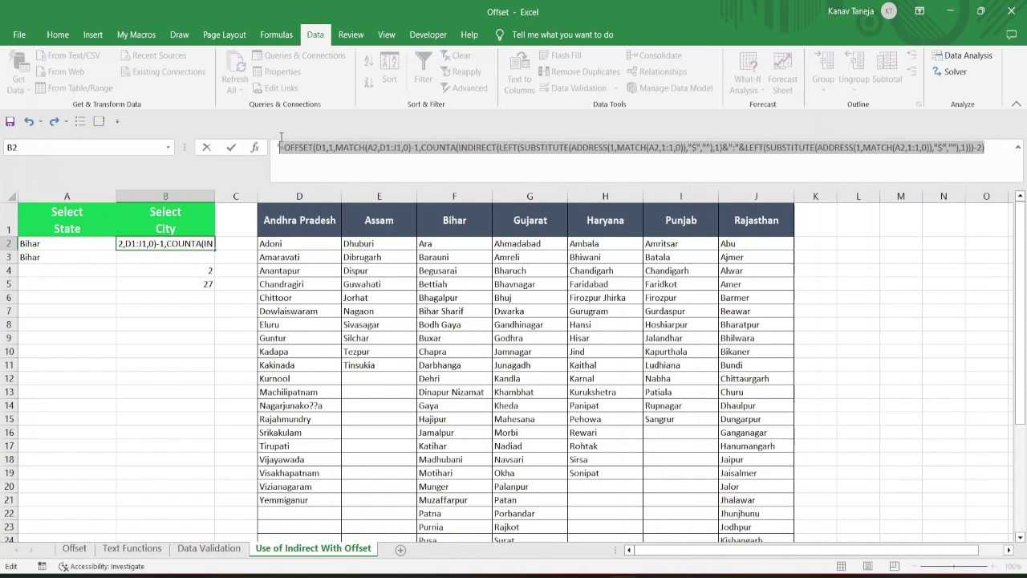
key("Escape")
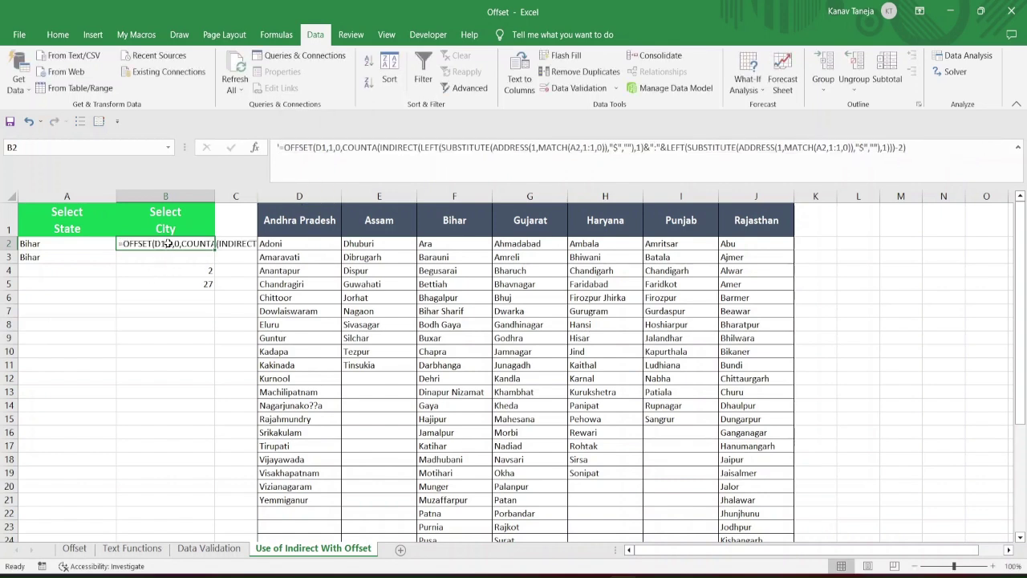
key("Delete")
key("Down")
key("Down")
key("shift+Down")
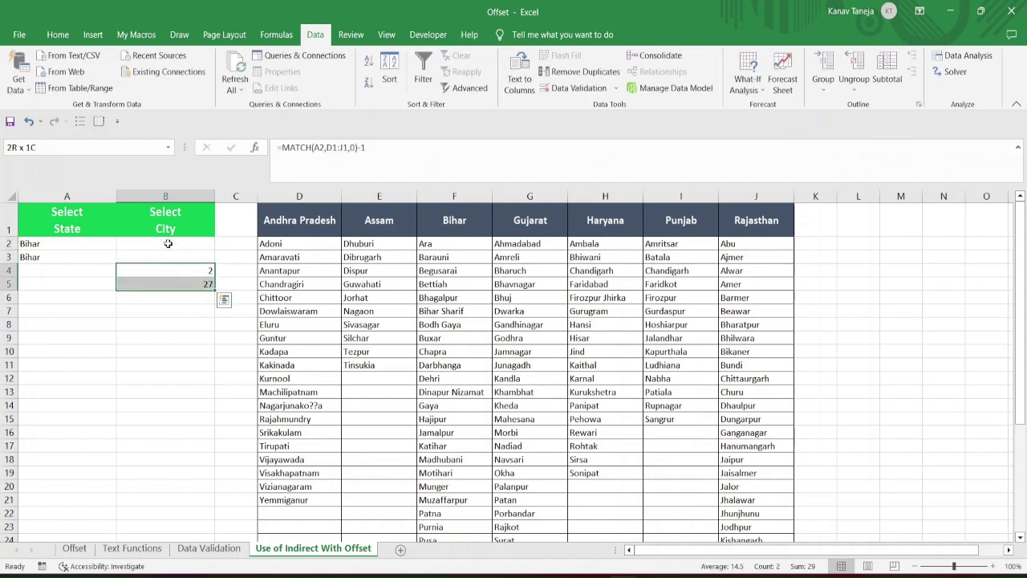
key("Delete")
Apply List data validation to column B from B2 down, using the copied OFFSET formula as the source
left_click(168, 243)
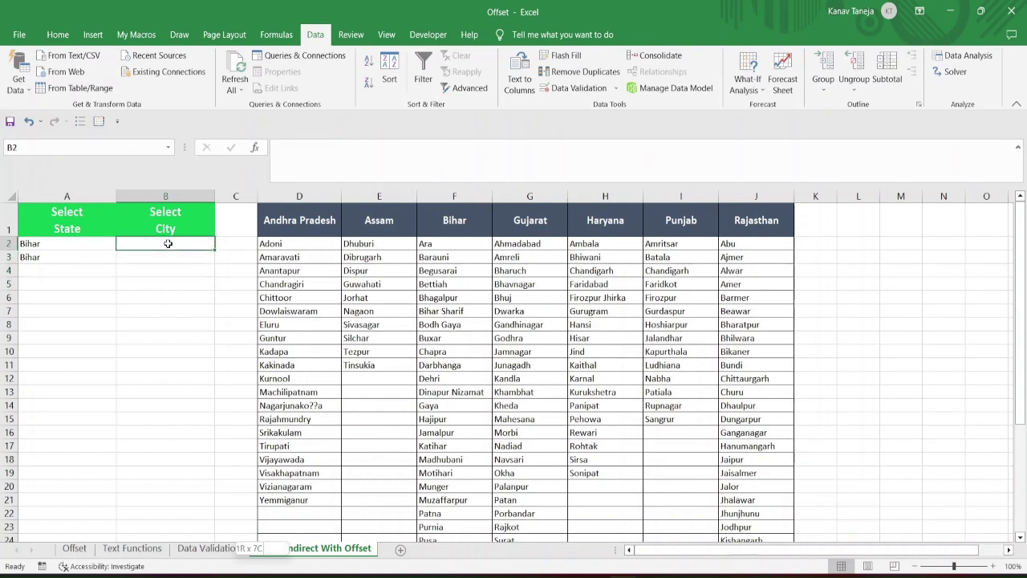
key("ctrl+shift+Down")
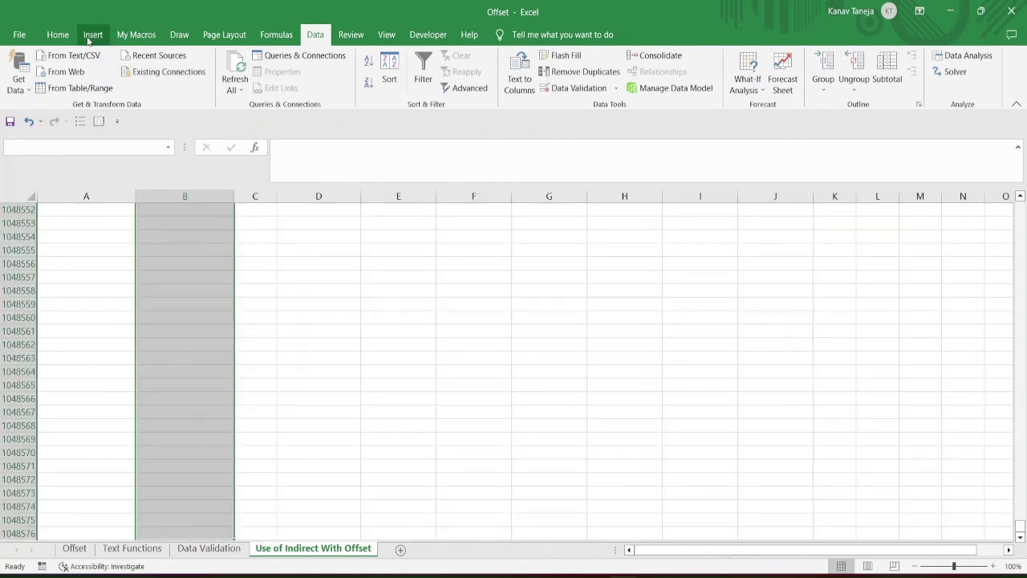
left_click(615, 88)
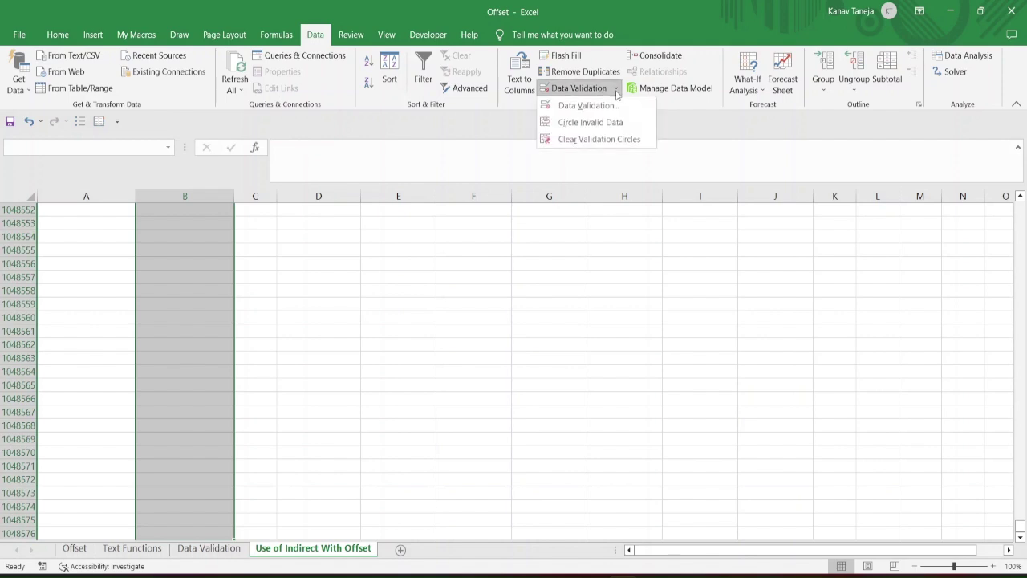
left_click(598, 111)
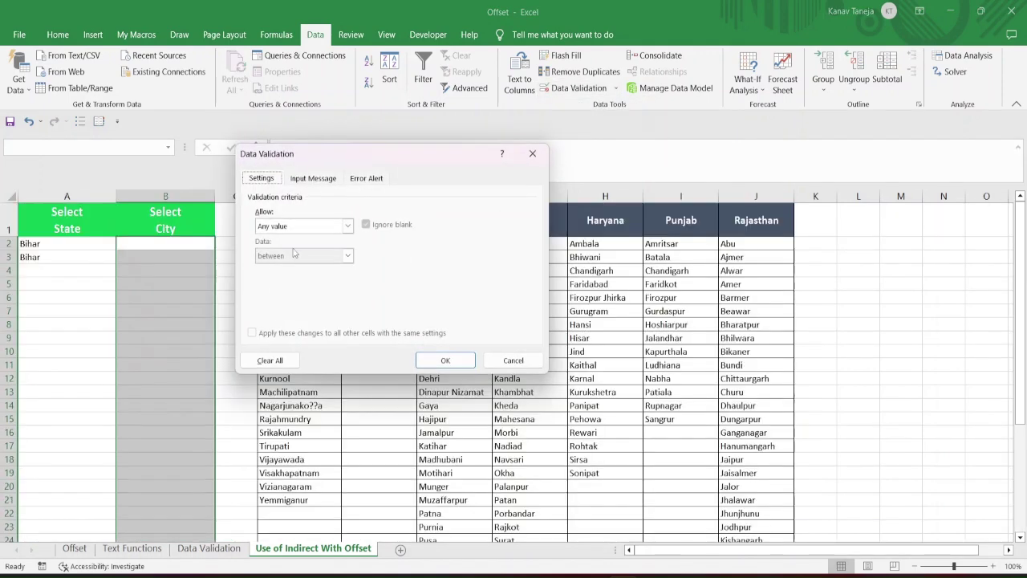
left_click(298, 227)
left_click(277, 267)
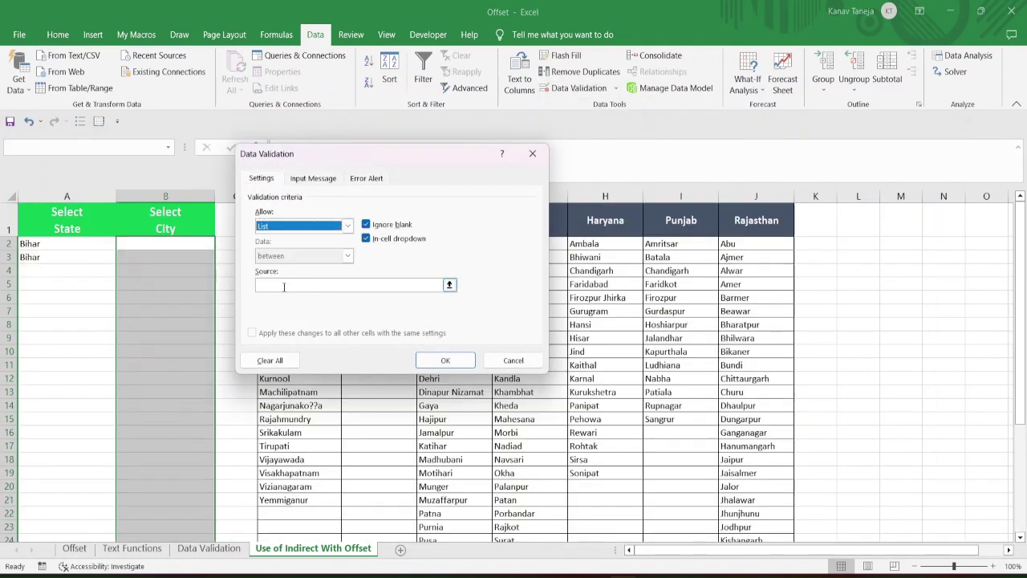
left_click(283, 286)
key("ctrl+v")
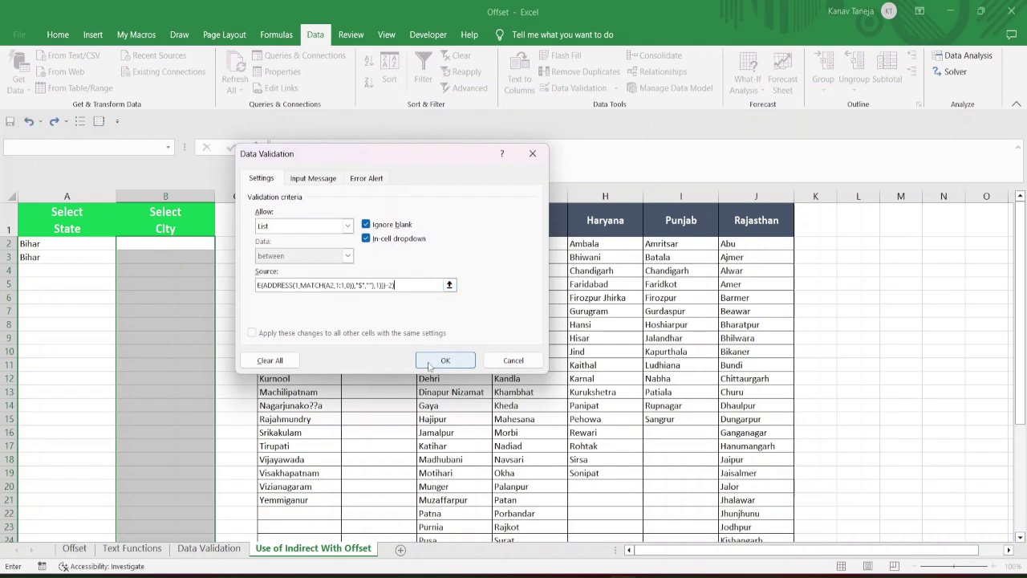
left_click(438, 361)
Check the city dropdown in cell B2 against the state selected in A2, browsing the cities offered for Gujarat
left_click(68, 243)
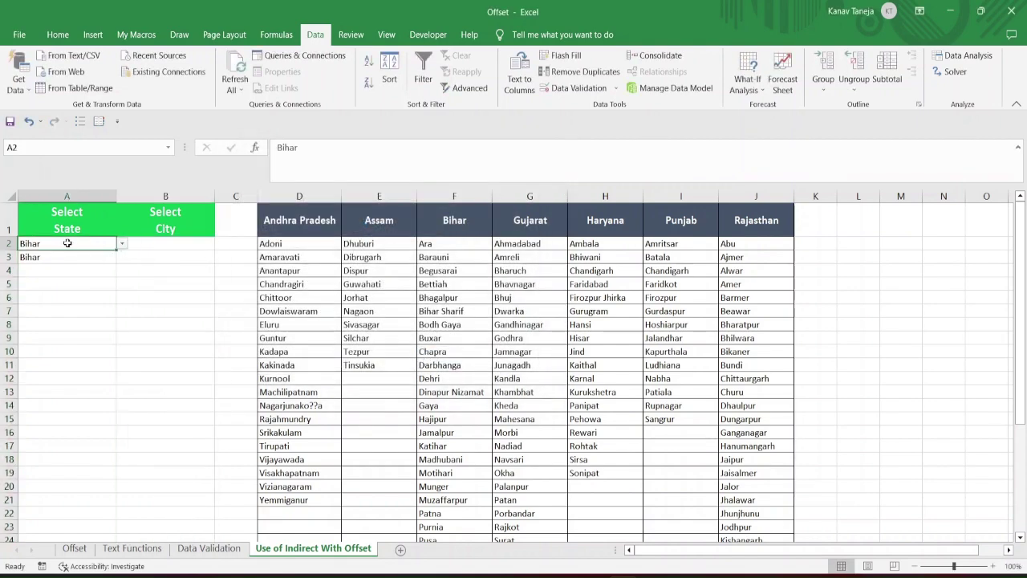
left_click(169, 247)
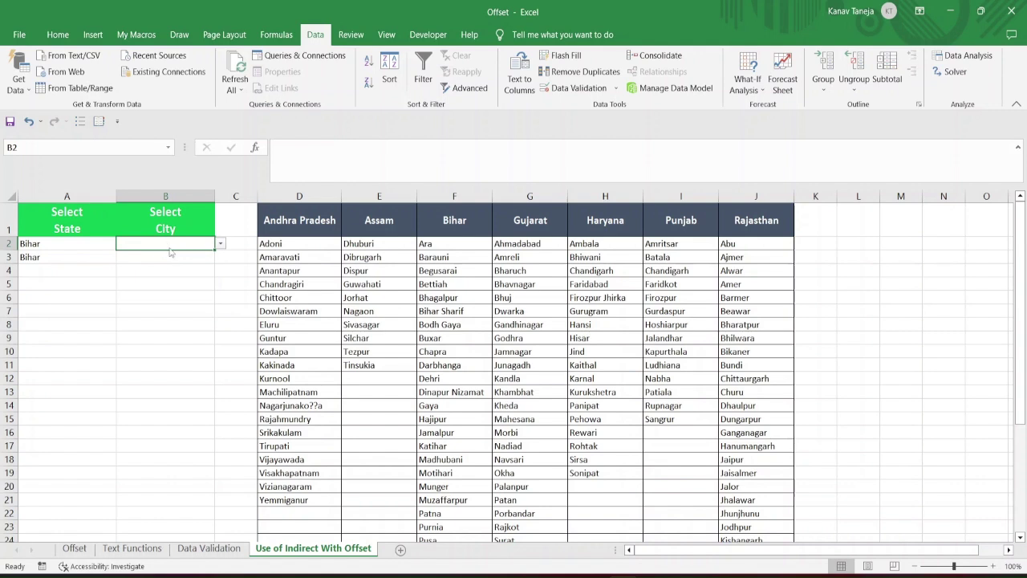
left_click(220, 244)
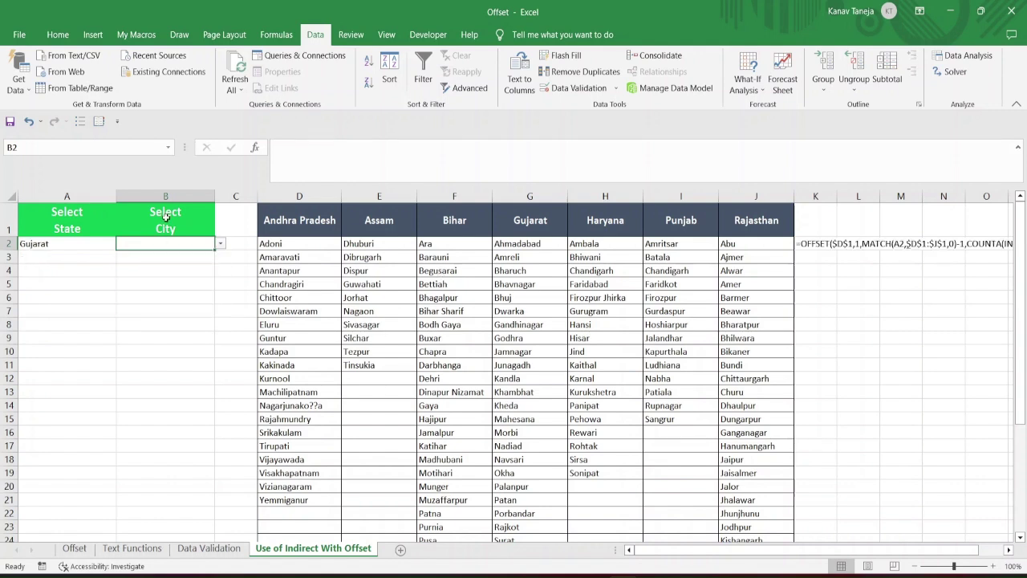
key("alt+Down")
key("Down")
key("Down")
key("Down")
key("Down")
key("Down")
key("Down")
key("Down")
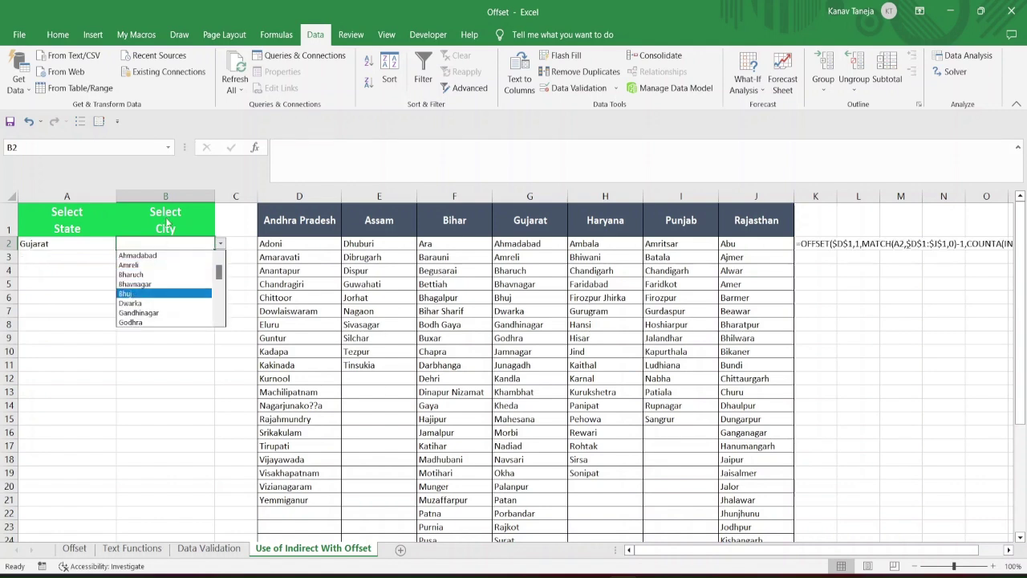
key("Escape")
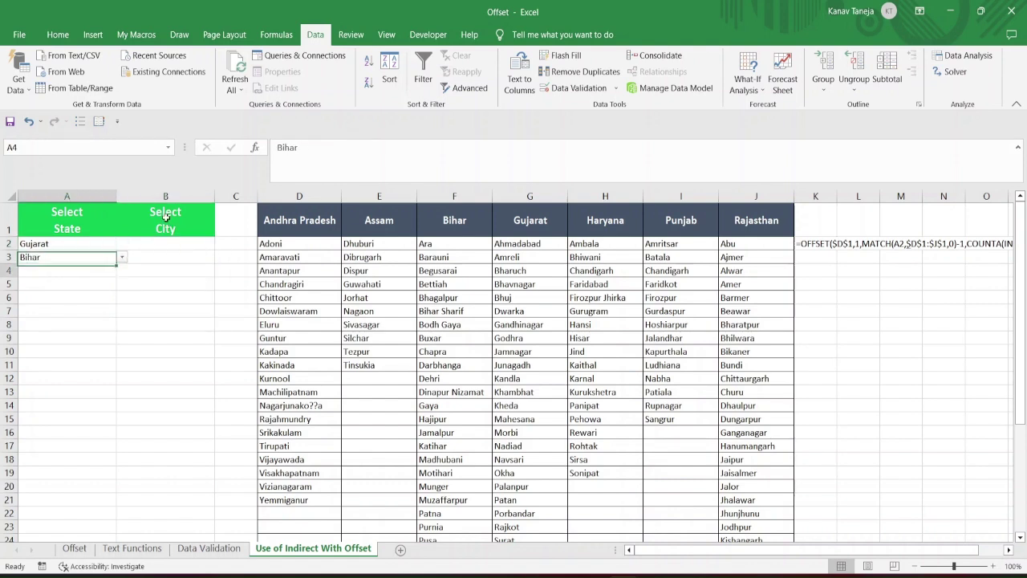
Set the state in cell A4 to Haryana from its dropdown list
key("Down")
key("alt+Down")
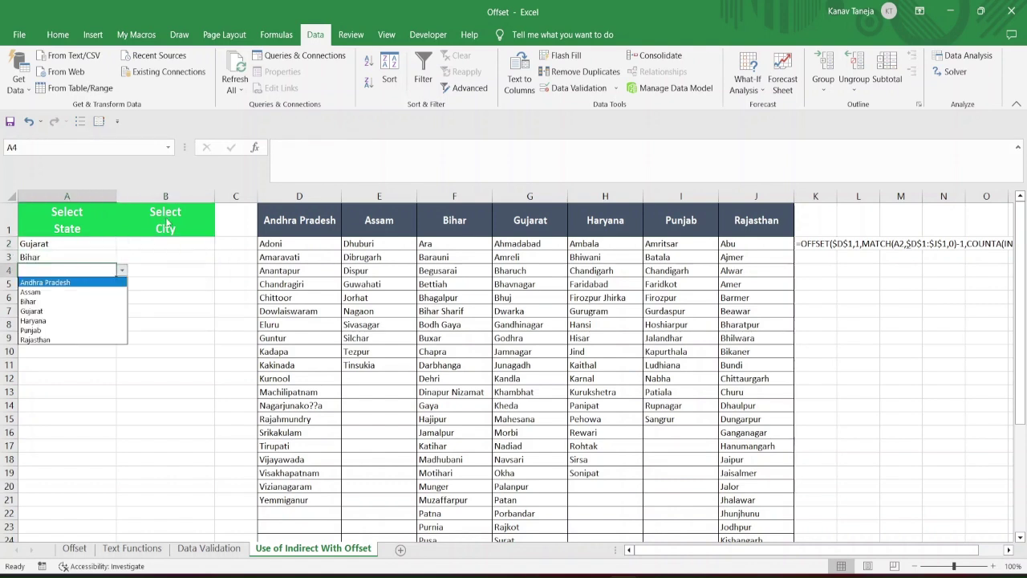
key("Down")
key("Down")
key("Down")
key("Down")
key("Return")
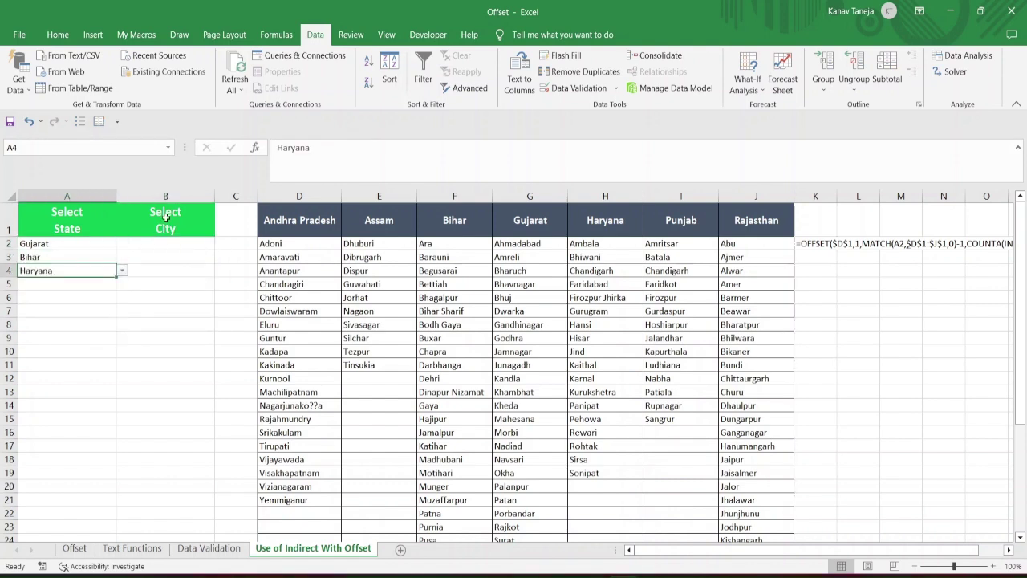
Browse the city dropdown in cell B4 to check the cities offered for Haryana, leaving without choosing one
key("Right")
key("alt+Down")
key("Down")
key("Down")
key("Down")
key("Down")
key("Down")
key("Down")
key("Down")
key("Down")
key("Down")
key("Down")
key("Down")
key("Down")
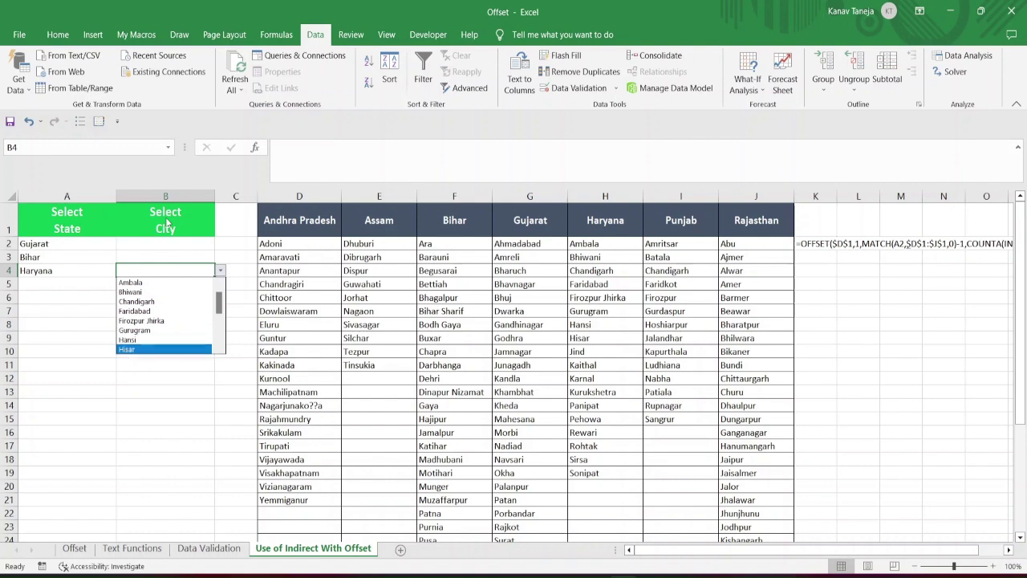
key("Down")
key("Down")
key("Down")
key("Down")
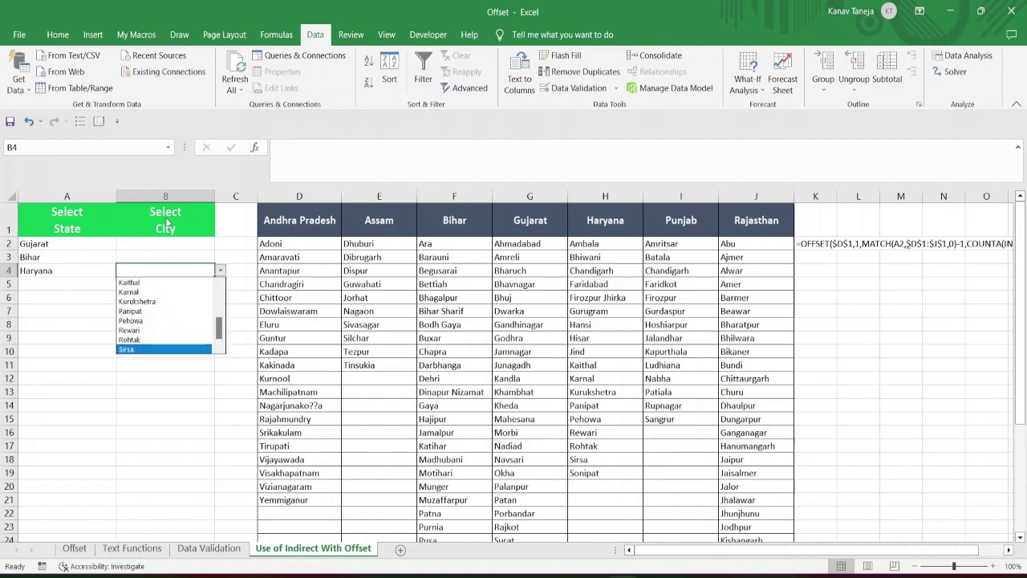
key("Up")
key("Up")
key("Up")
key("Up")
key("Up")
key("Up")
key("Up")
key("Escape")
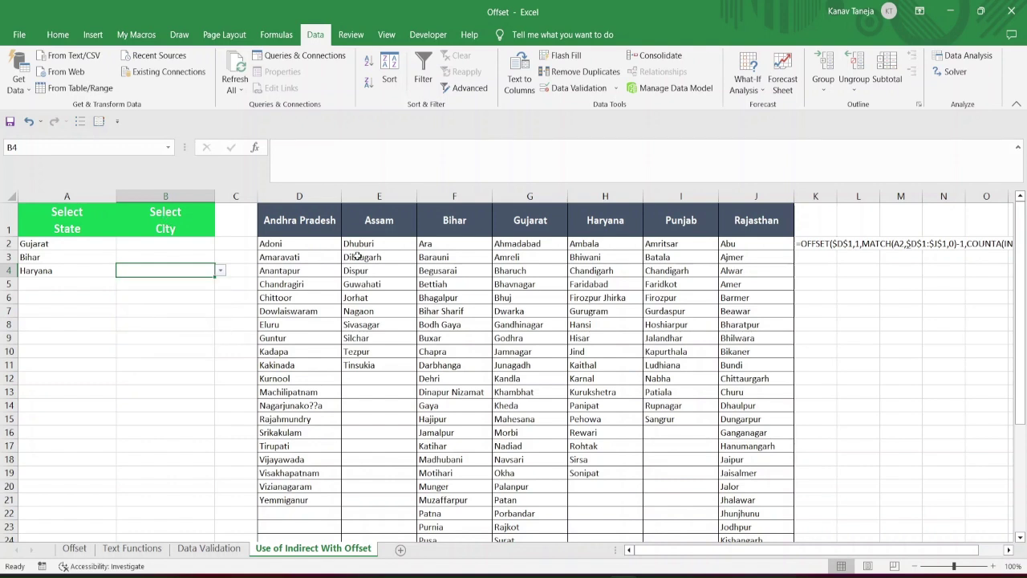
Examine the OFFSET formula text with absolute references in cell K2
left_click(816, 245)
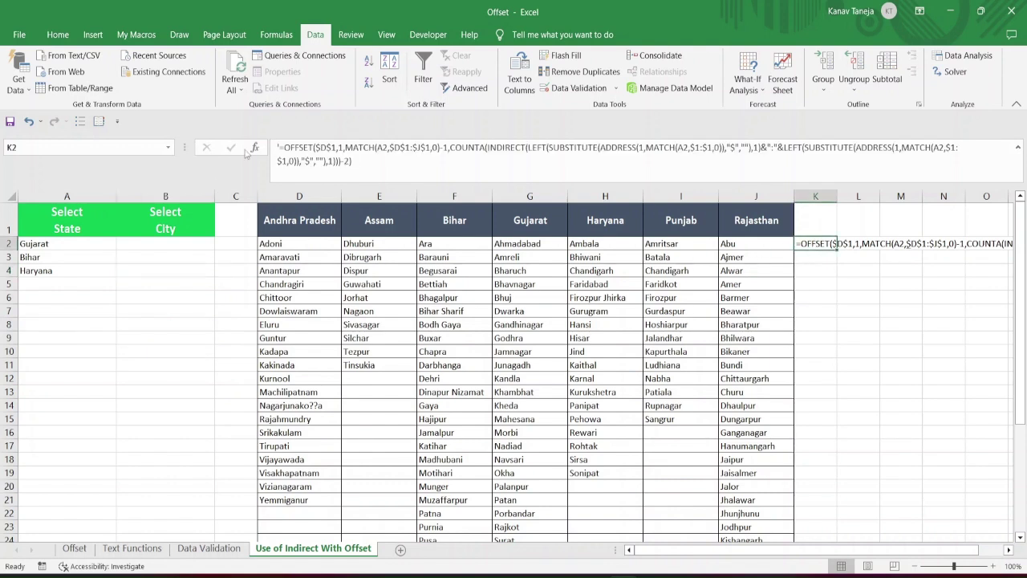